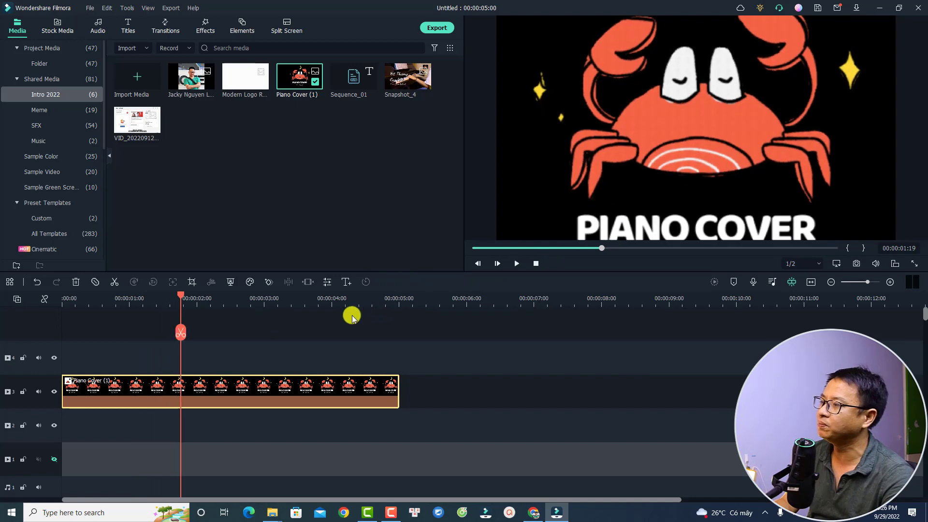
- Expand the crop of the Piano Cover image clip to the full 500 x 500 frame so the whole logo is included
left_click(191, 282)
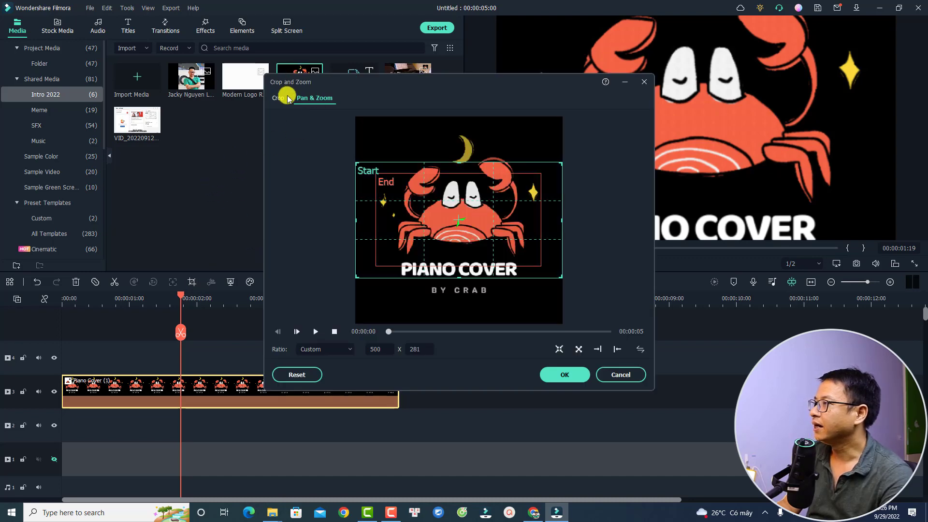
left_click(280, 102)
left_click_drag(391, 226, 392, 191)
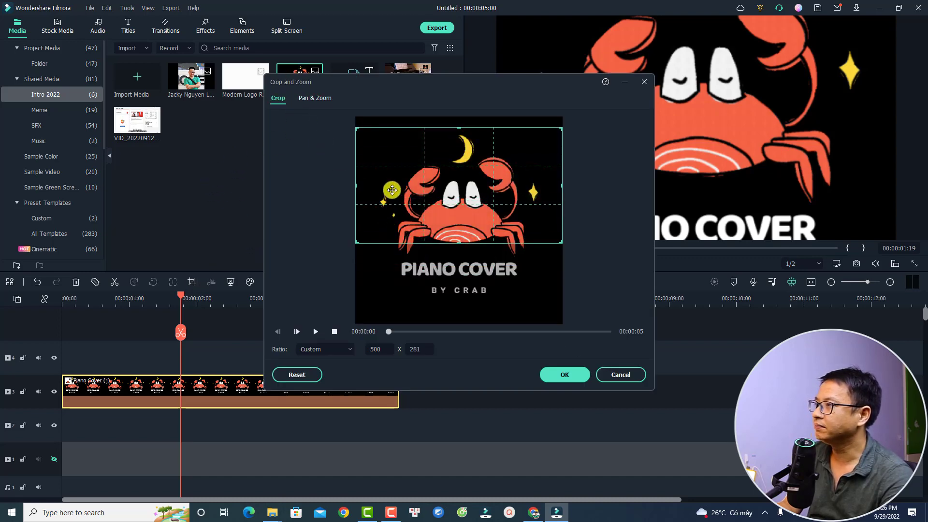
left_click_drag(458, 243, 451, 332)
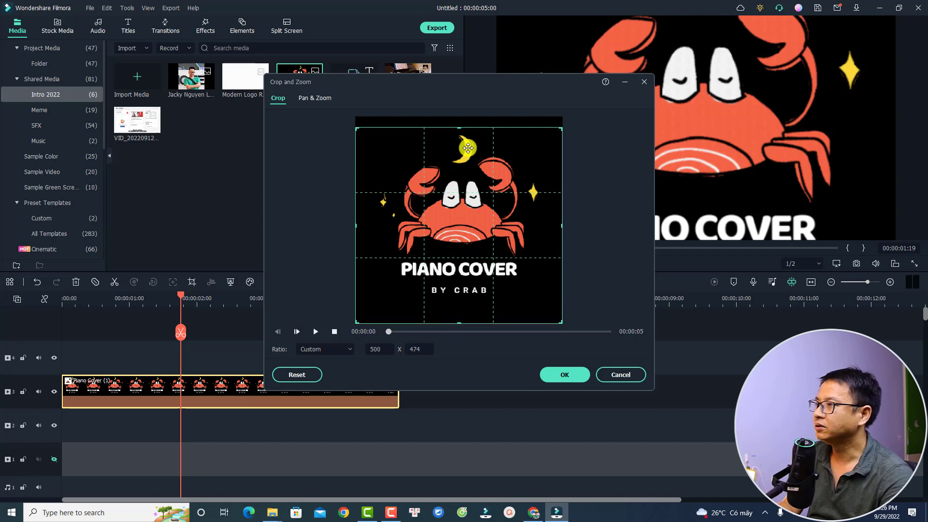
left_click_drag(458, 127, 459, 100)
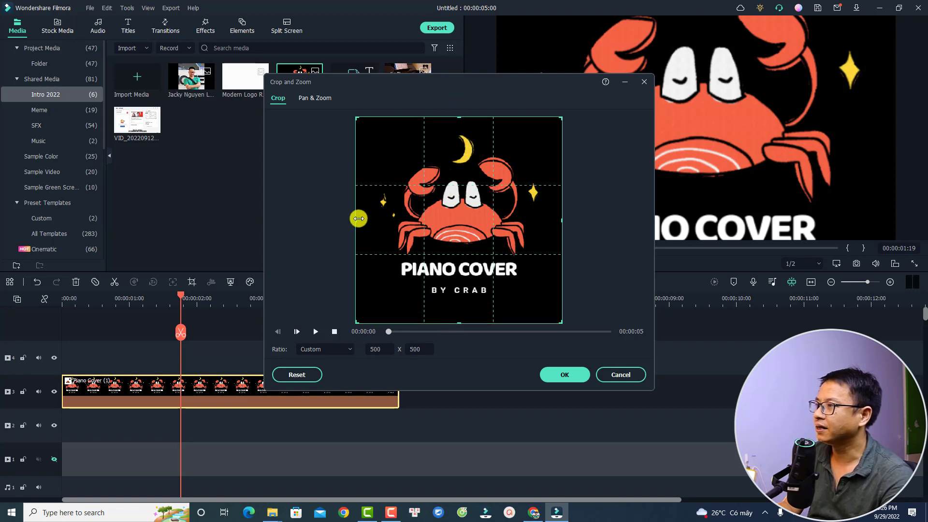
left_click_drag(356, 215, 355, 219)
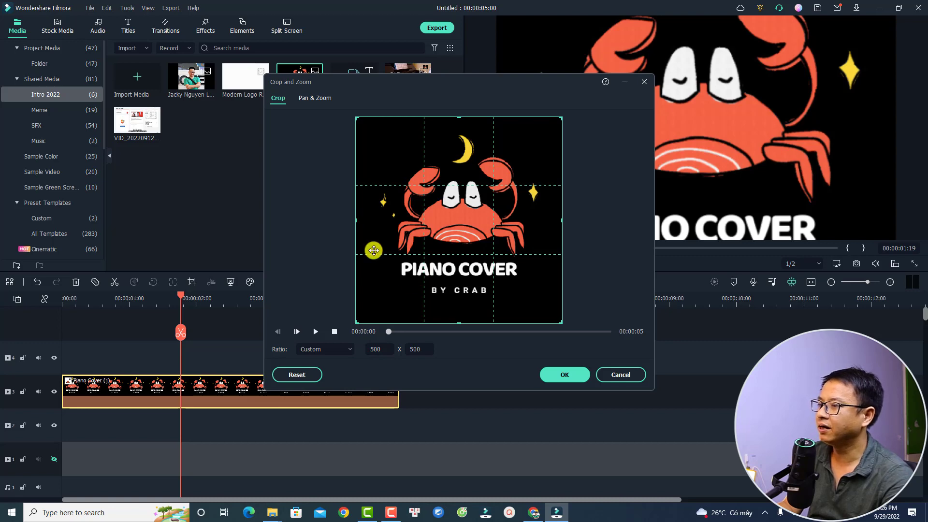
left_click(561, 375)
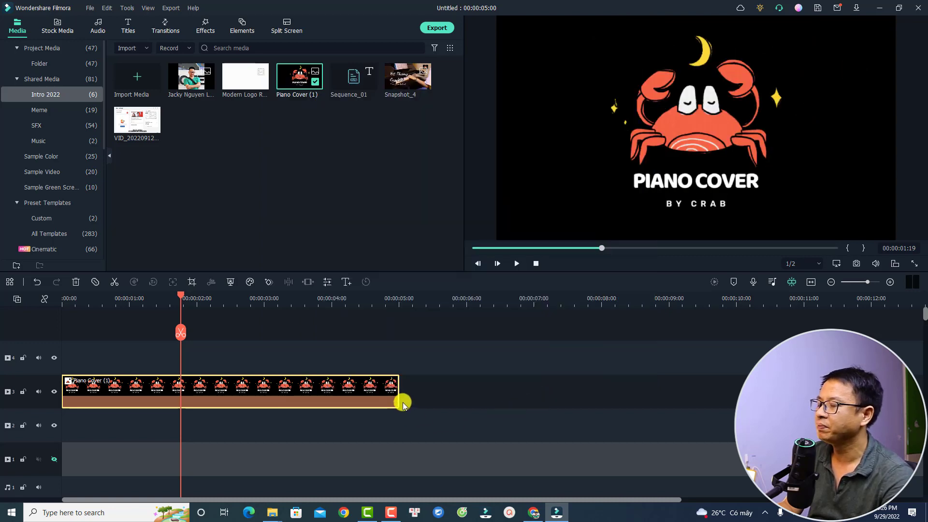
- Shrink the logo to about 13% scale, keep it centred in the frame, and play the clip from its start
left_click(679, 152)
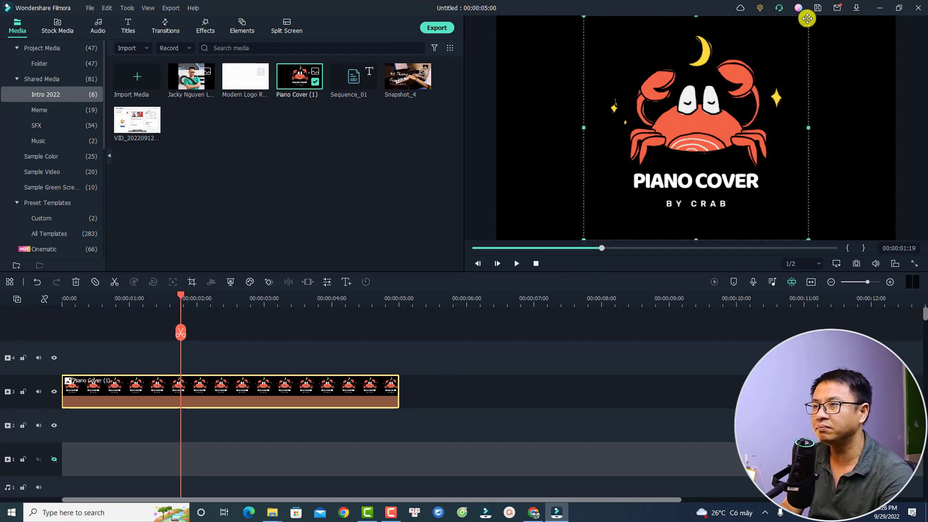
left_click_drag(808, 17, 697, 127)
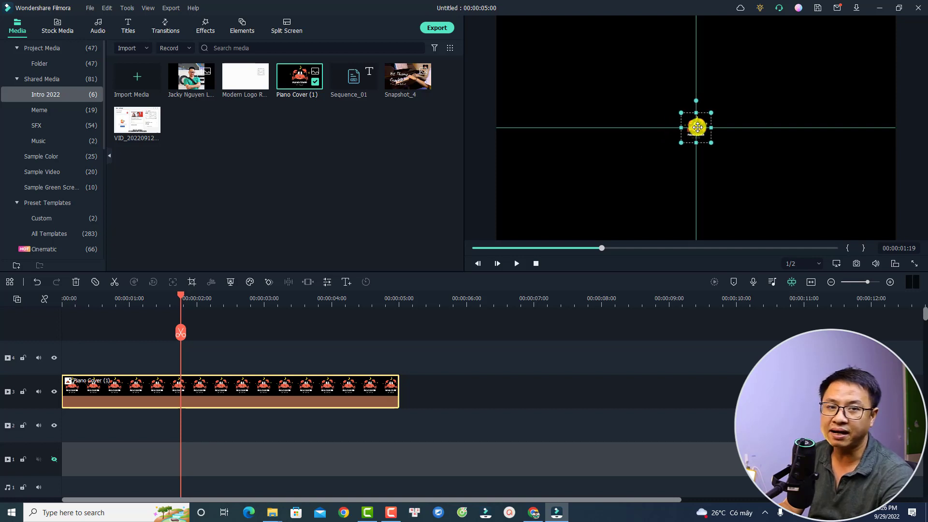
left_click_drag(698, 127, 696, 126)
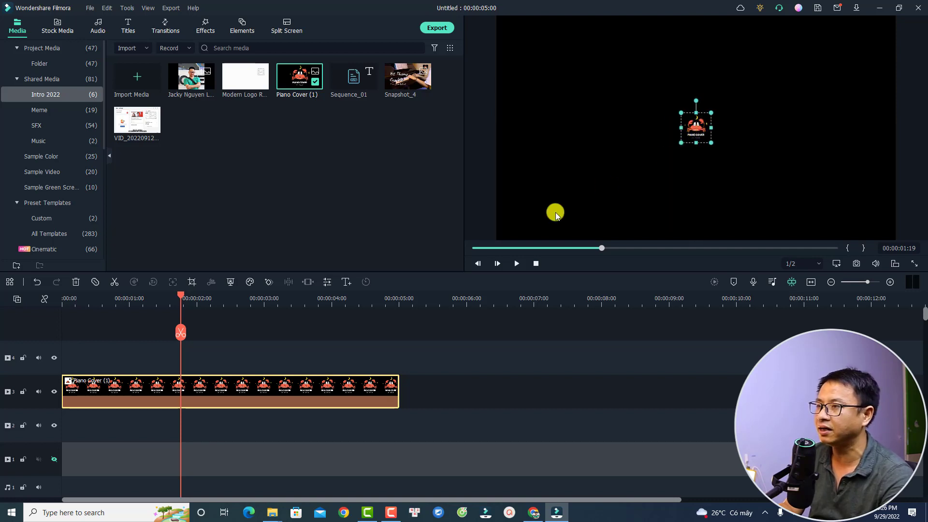
left_click(65, 304)
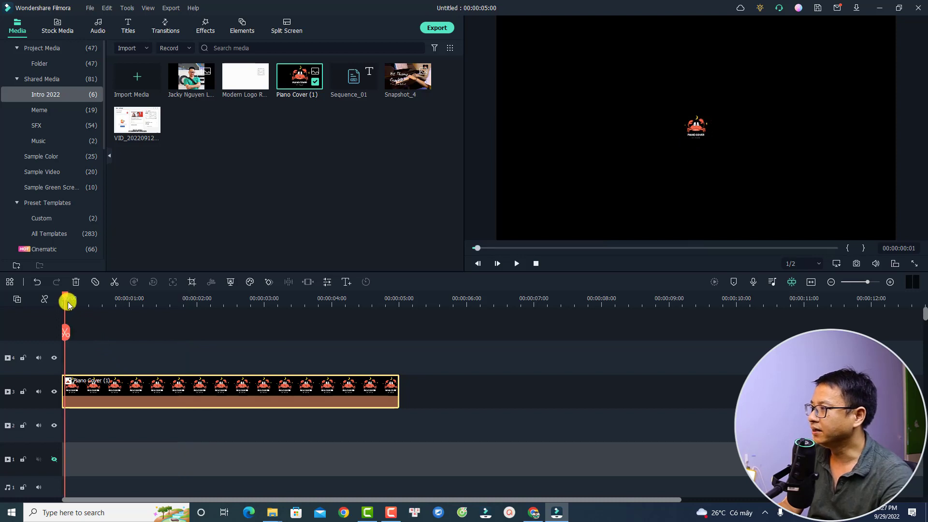
key("space")
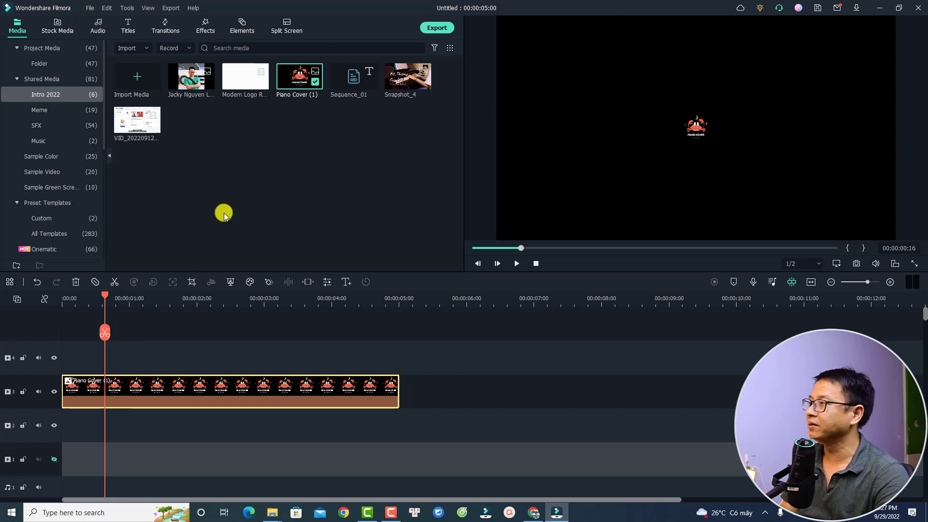
- Search the transitions for "drop" and apply the Drop transition to both the start and the end of the logo clip
left_click(163, 28)
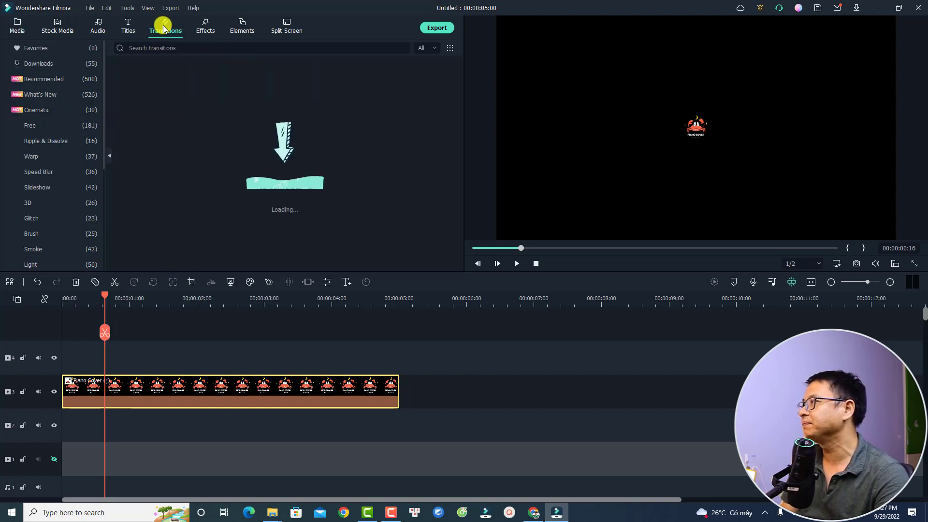
left_click(44, 127)
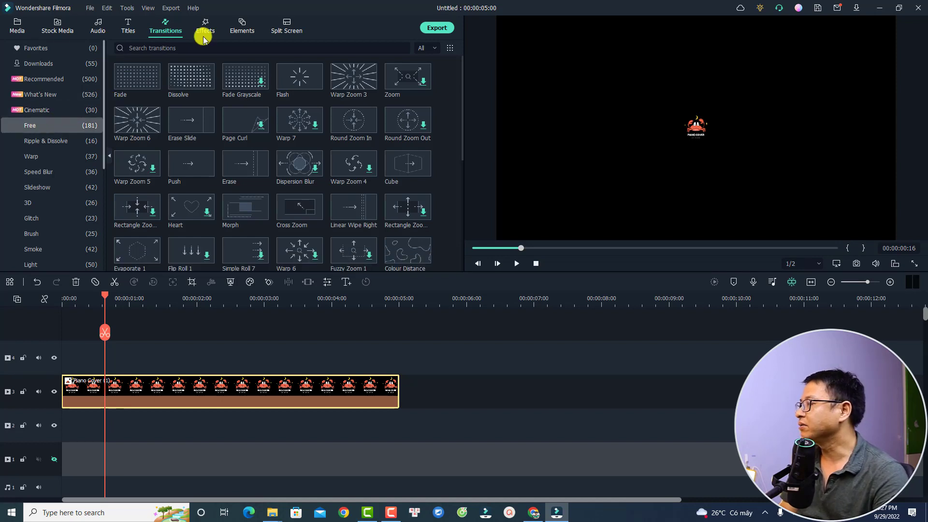
left_click(195, 49)
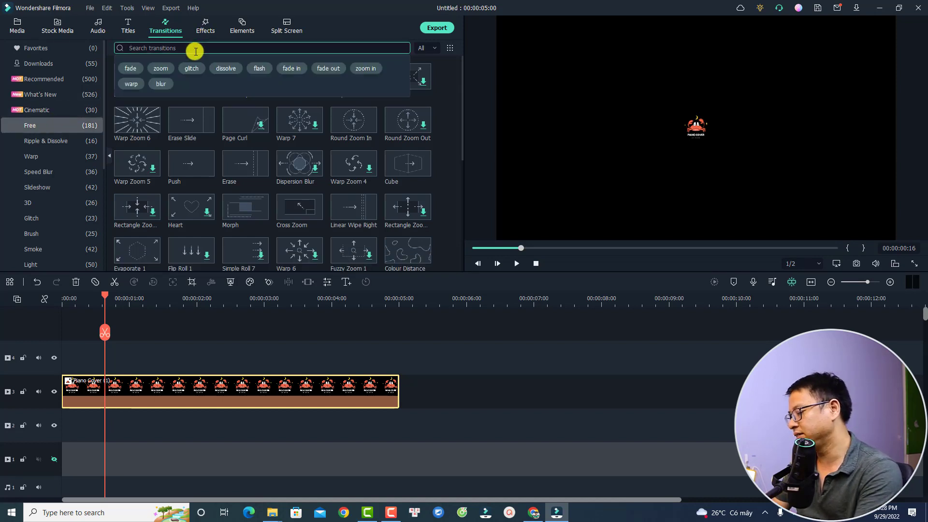
type("dro")
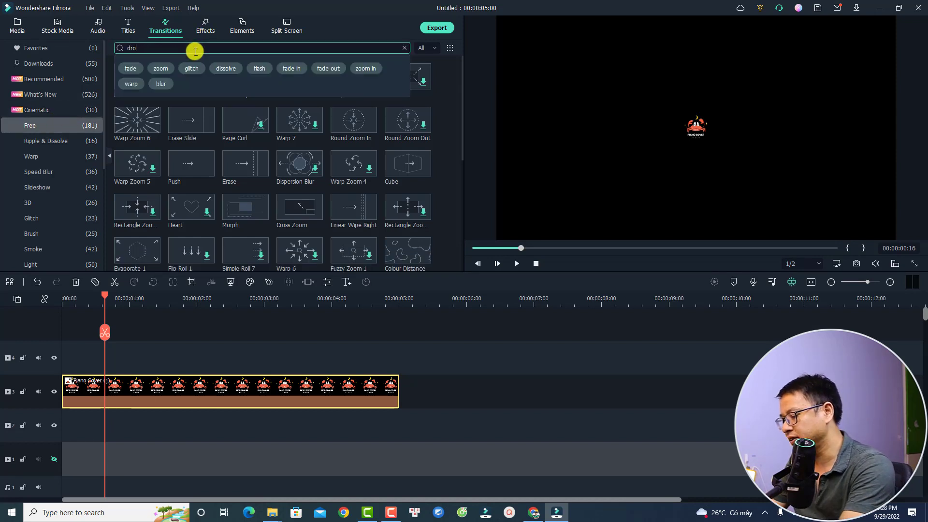
type("p")
key("Return")
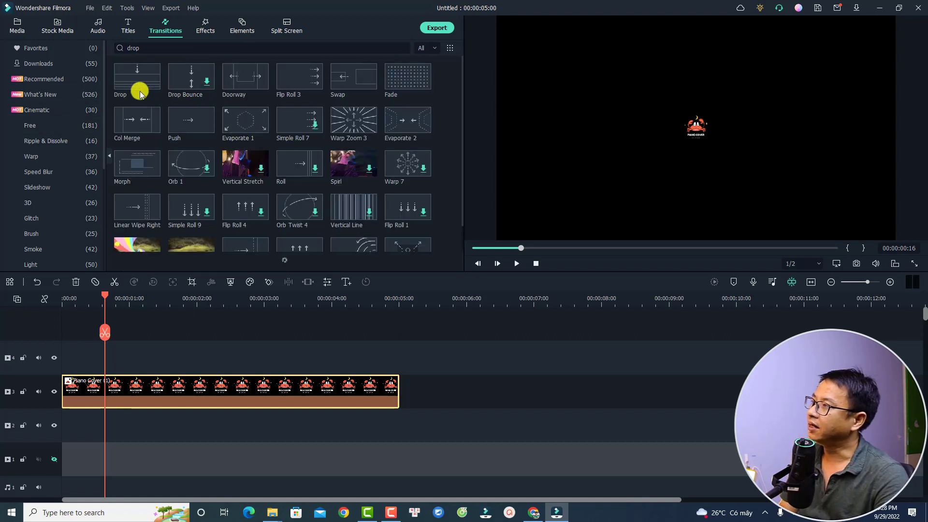
mouse_move(133, 90)
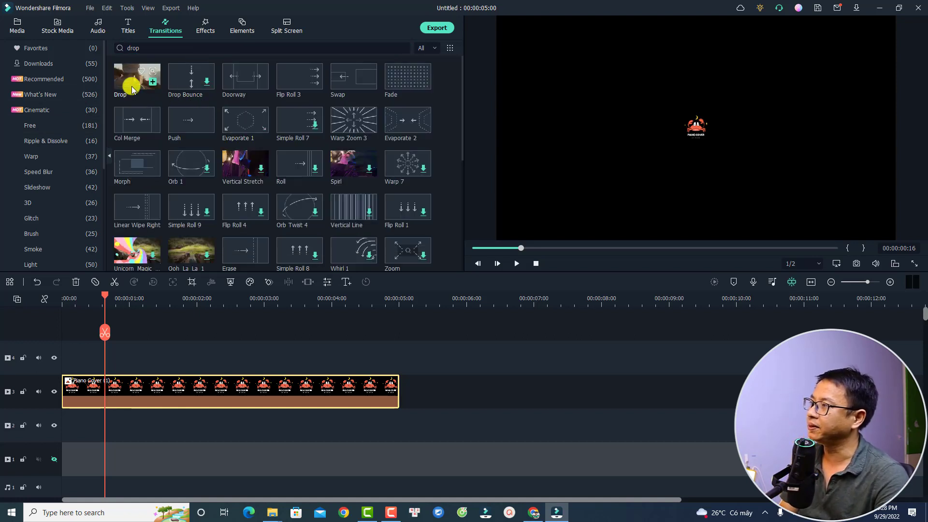
left_click_drag(133, 90, 64, 385)
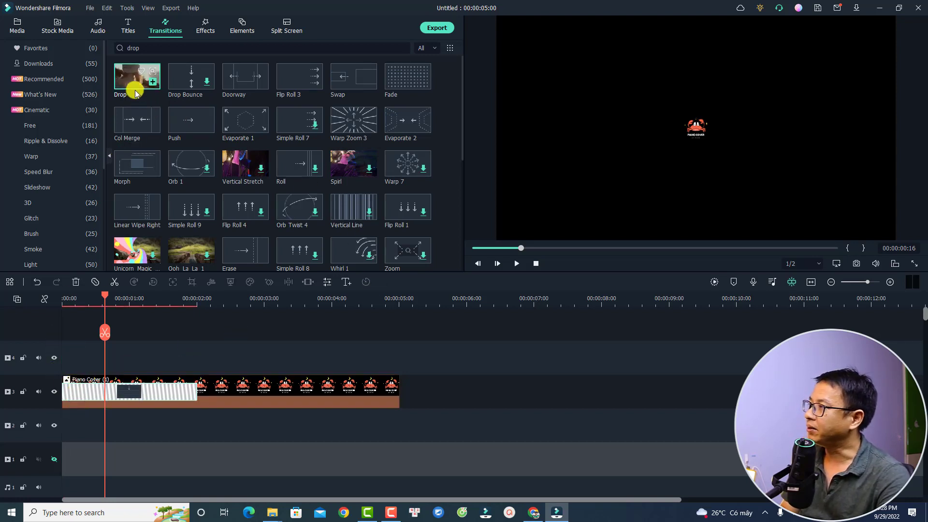
left_click_drag(133, 88, 331, 379)
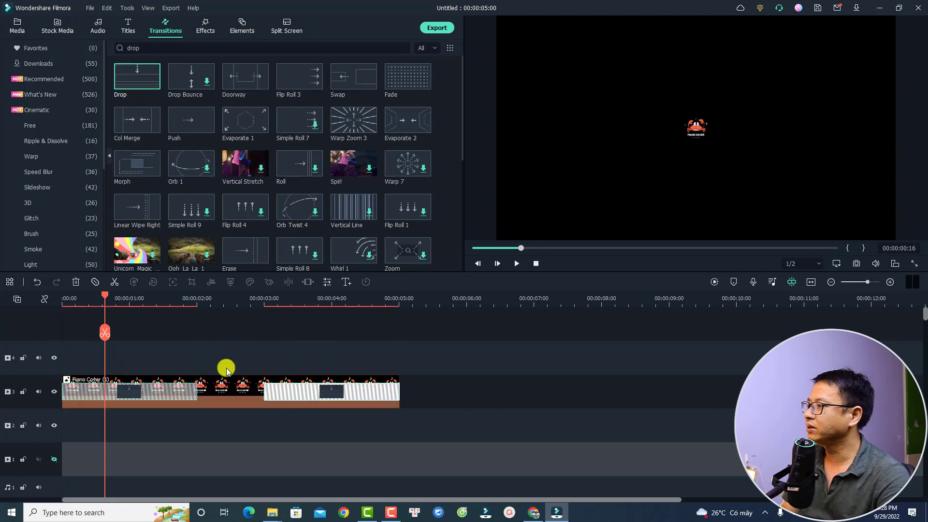
- Set the opening Drop transition's duration to 00:00:01:00 and apply that duration to all transitions
double_click(127, 396)
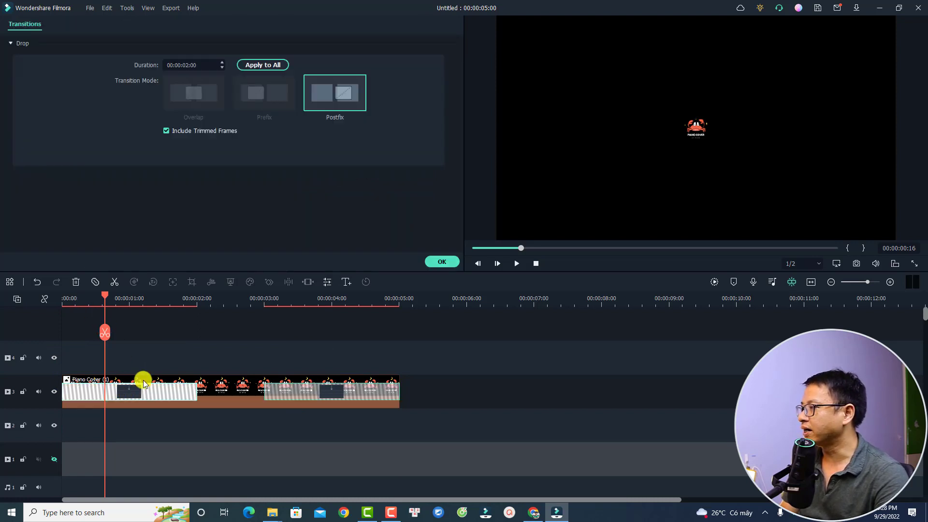
left_click(189, 65)
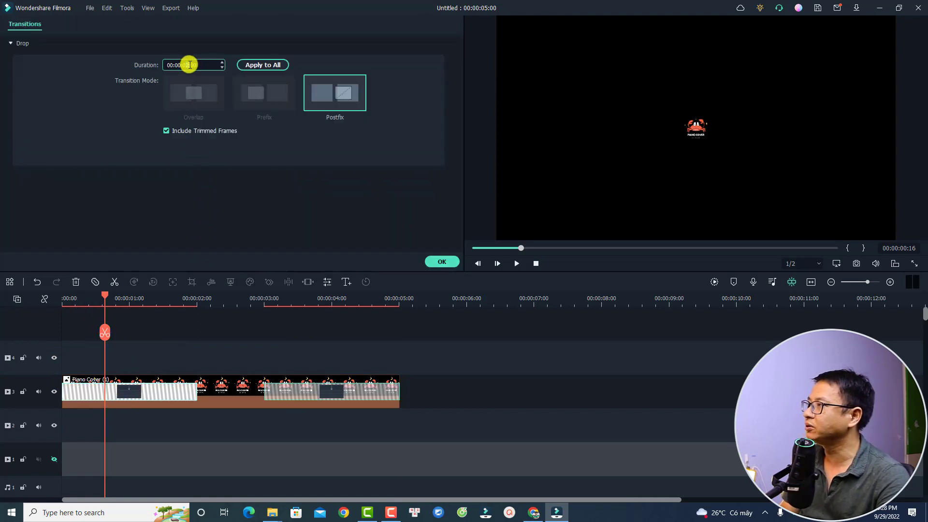
type("1")
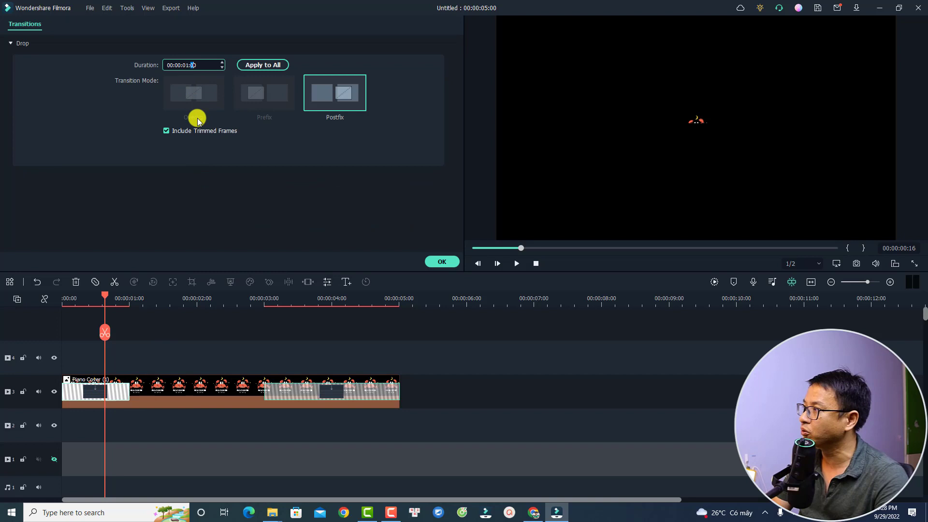
left_click(262, 65)
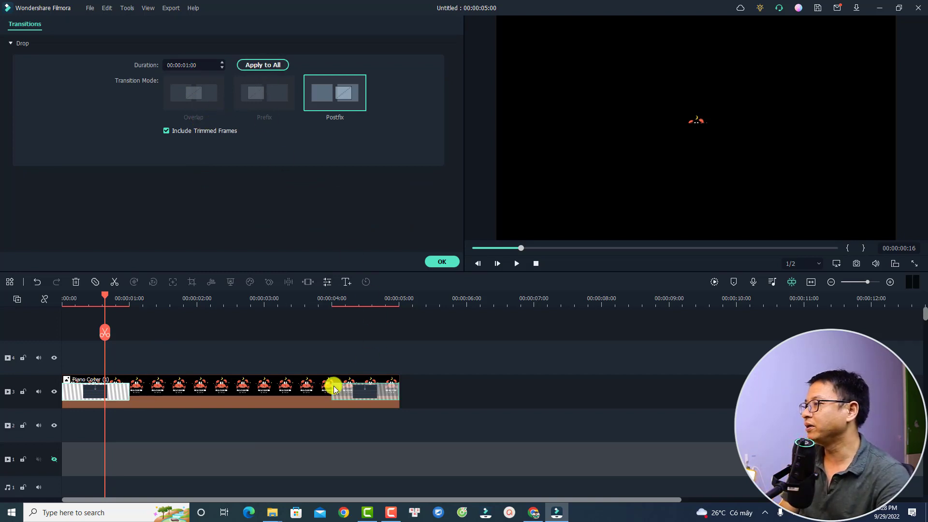
left_click(442, 261)
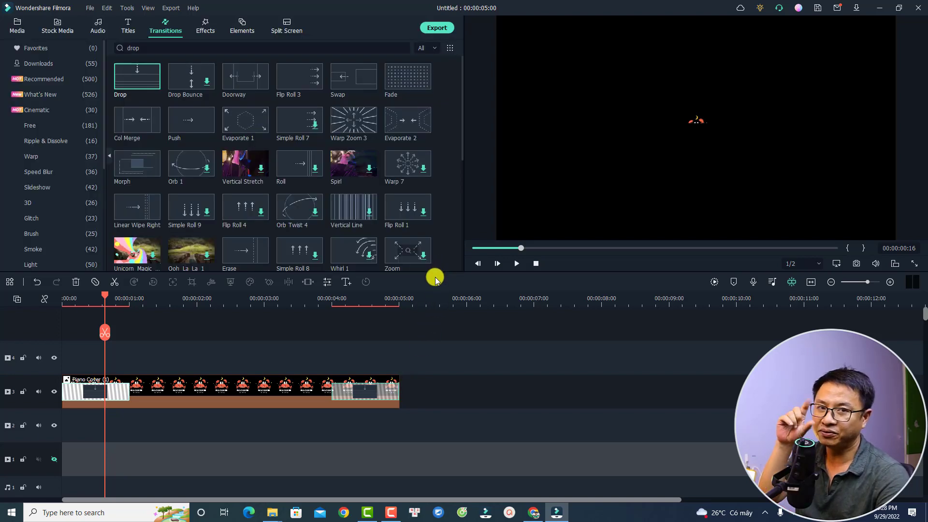
- Play the logo clip through from the start and paste a copy of it directly after its end at 00:00:05:00
left_click(66, 297)
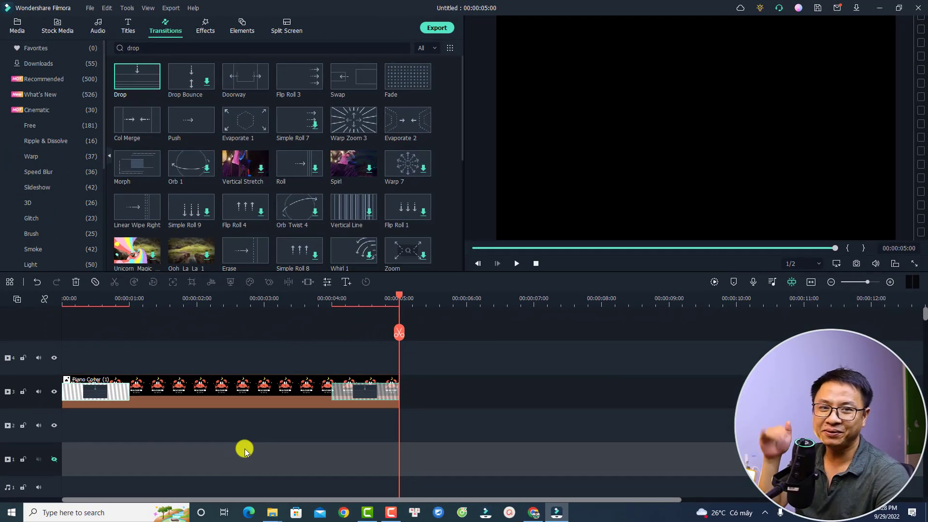
left_click(286, 394)
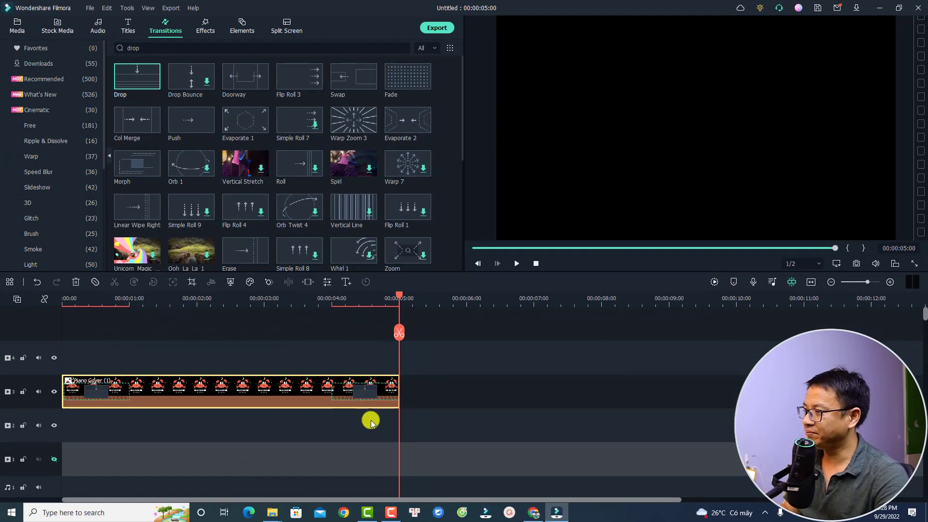
key("ctrl+v")
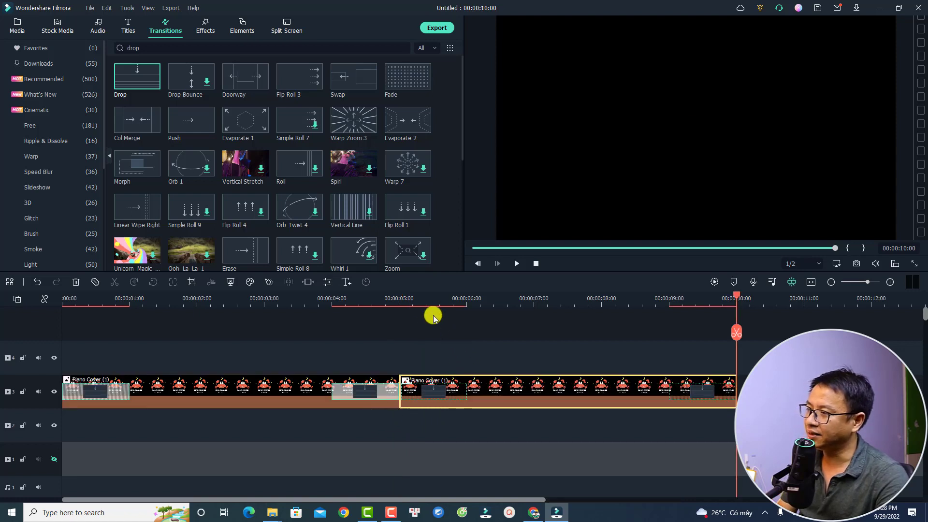
- Remove both Drop transitions from the second logo clip and move the clip to start at 00:00:05:08
left_click(422, 303)
left_click(430, 391)
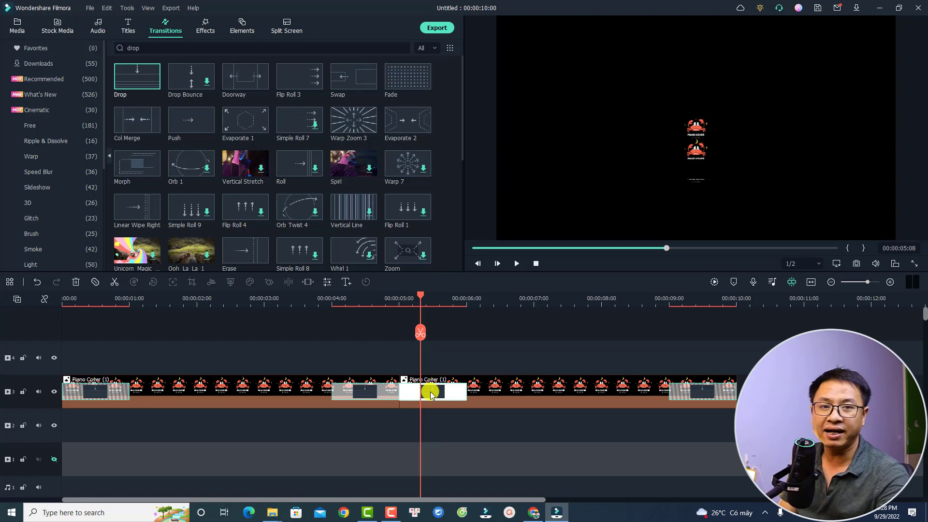
left_click_drag(435, 397, 711, 396)
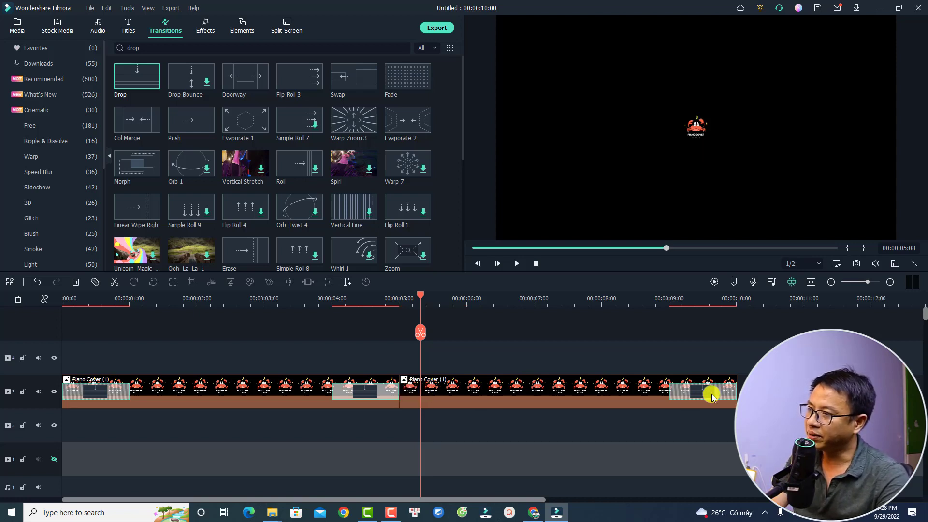
left_click(713, 392)
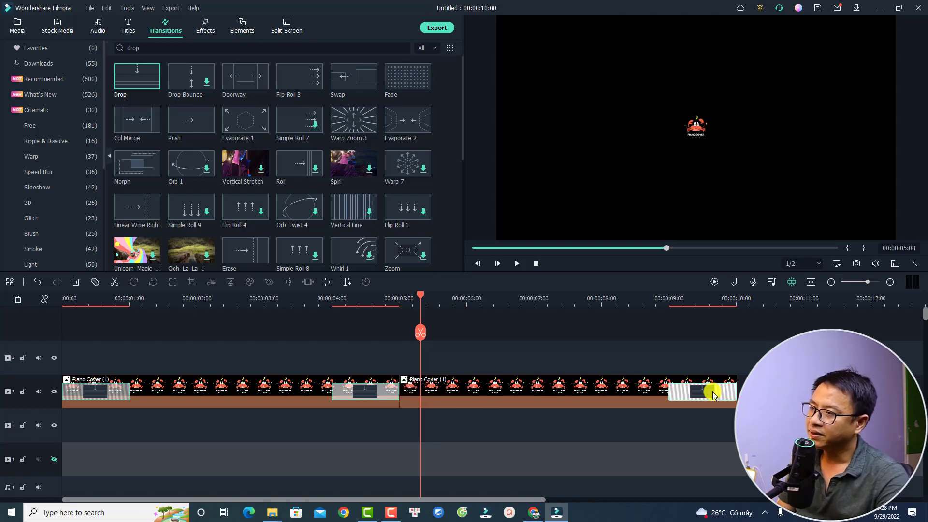
key("Delete")
left_click_drag(485, 388, 509, 396)
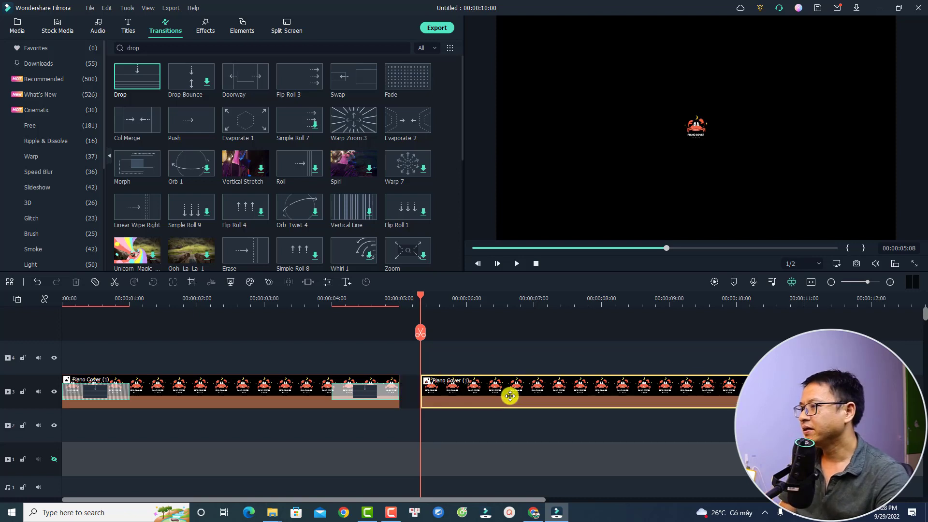
- Place the playhead at the second logo clip's start and apply the Zoom In preset animation there
left_click(406, 305)
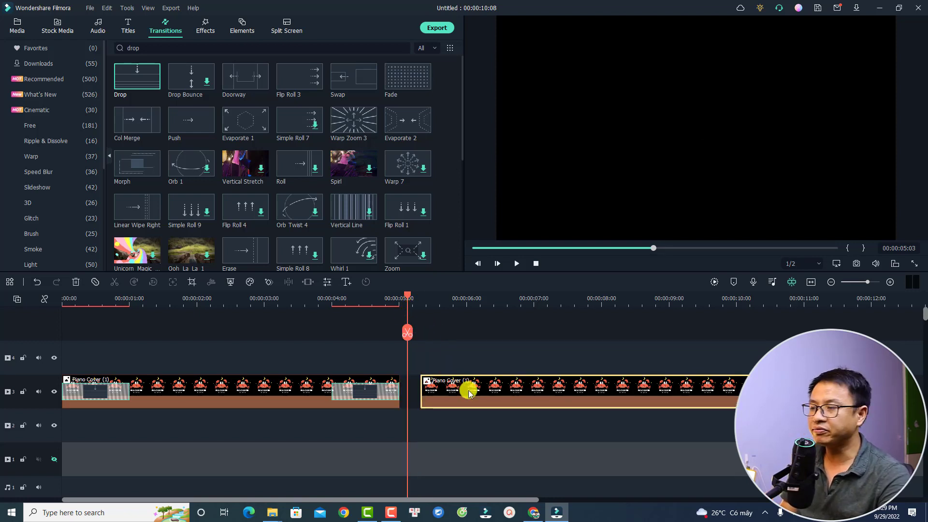
left_click_drag(406, 295, 422, 316)
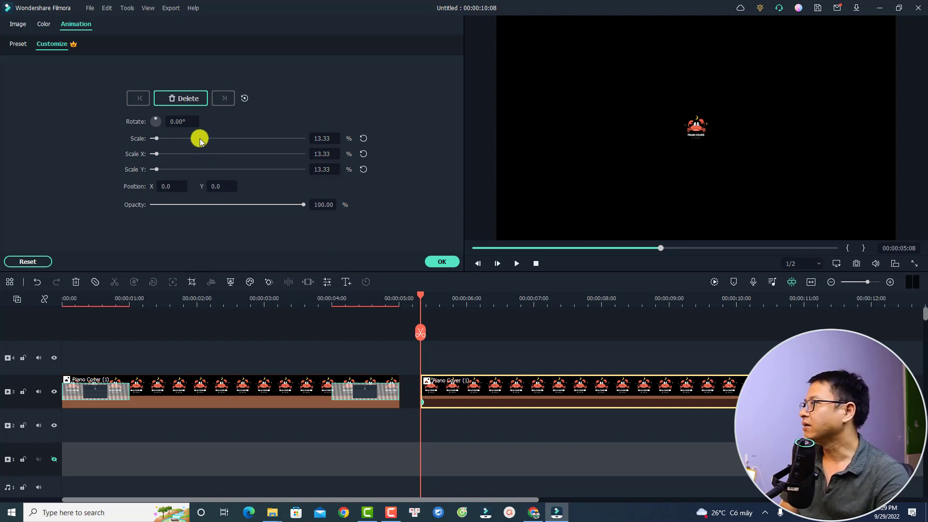
left_click(18, 44)
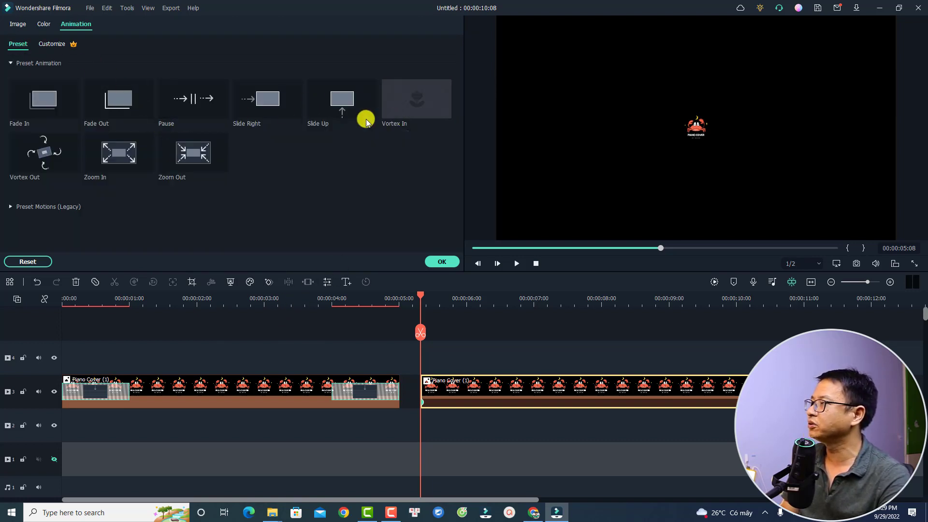
double_click(116, 158)
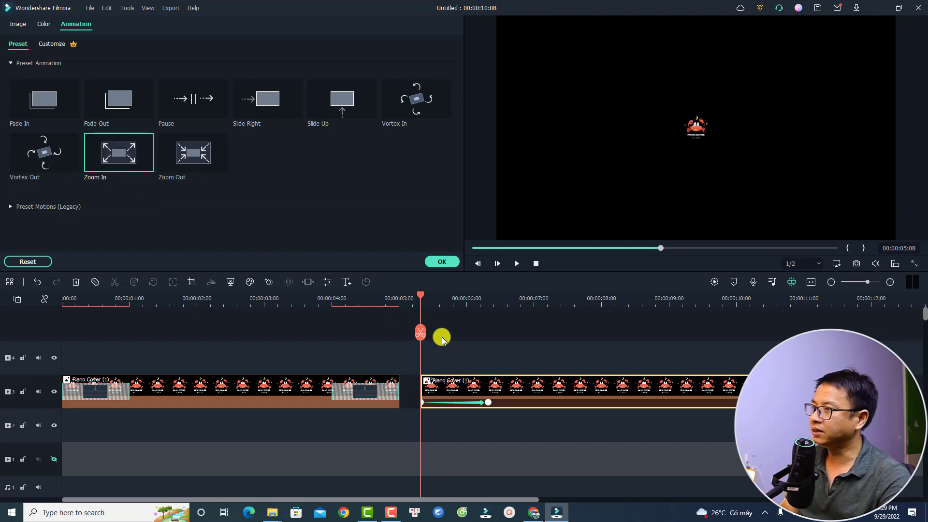
- Preview the second logo clip's Zoom In animation, shorten it to end at about 00:00:06:00, and play it again
left_click(409, 304)
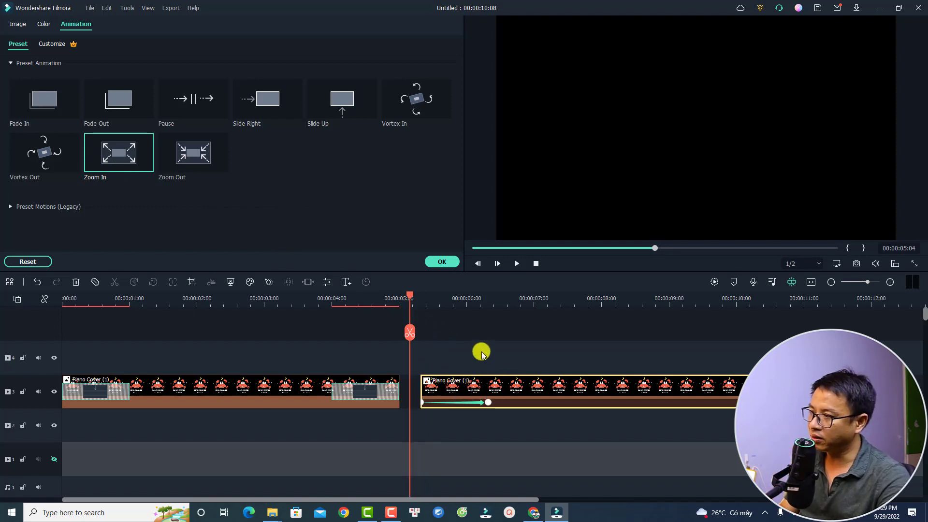
key("space")
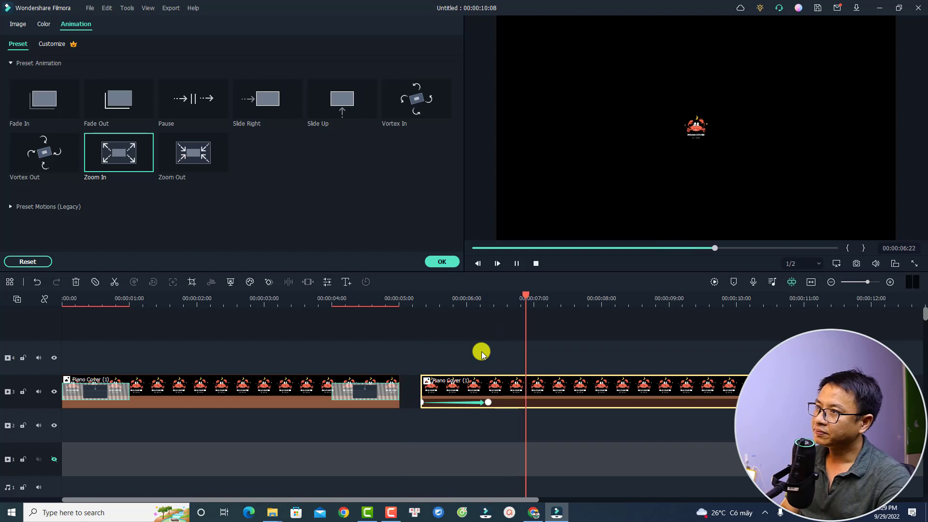
key("space")
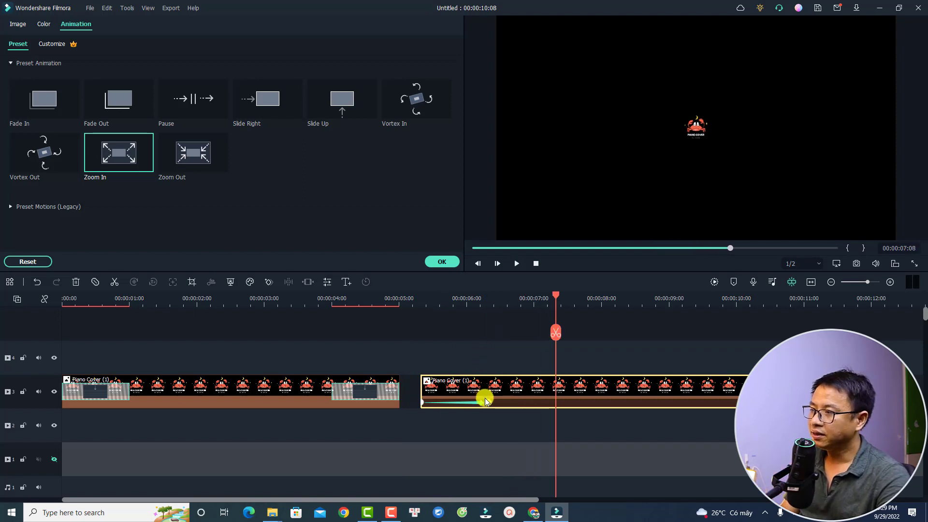
left_click_drag(487, 404, 480, 403)
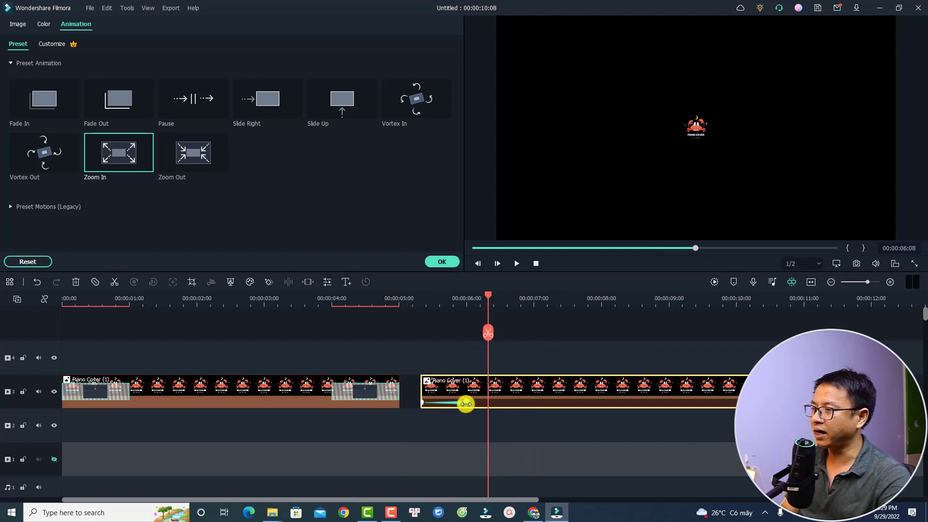
left_click(404, 300)
key("space")
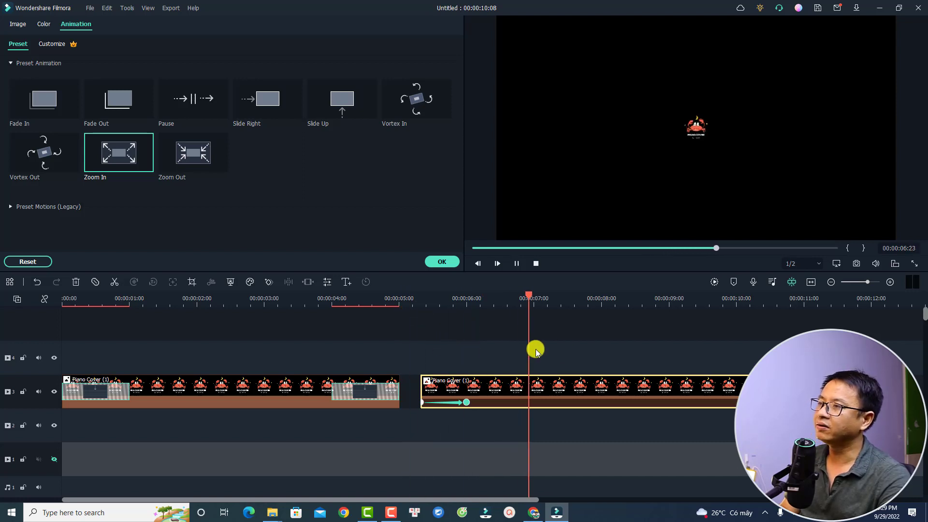
key("space")
- Add a custom animation keyframe to the second logo clip shortly before 00:00:10:00, keeping the scale at 13.33%
left_click(719, 305)
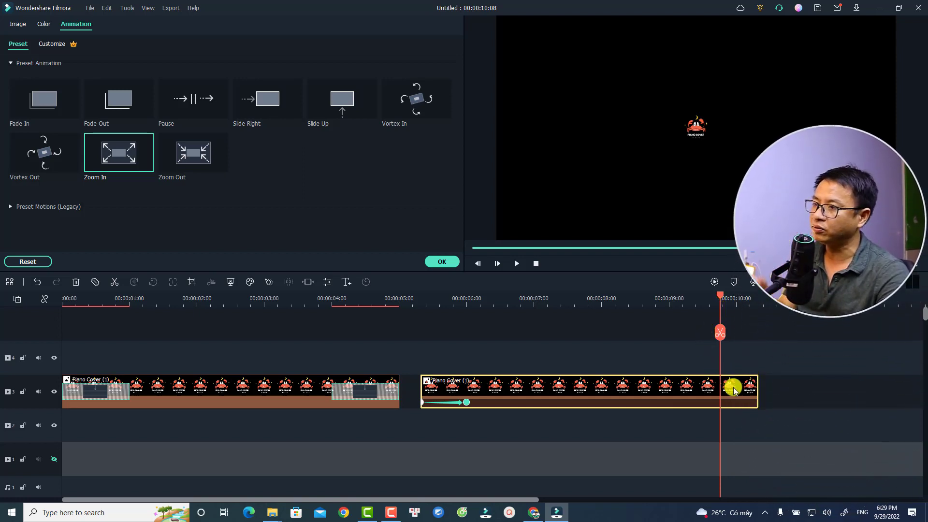
left_click(51, 44)
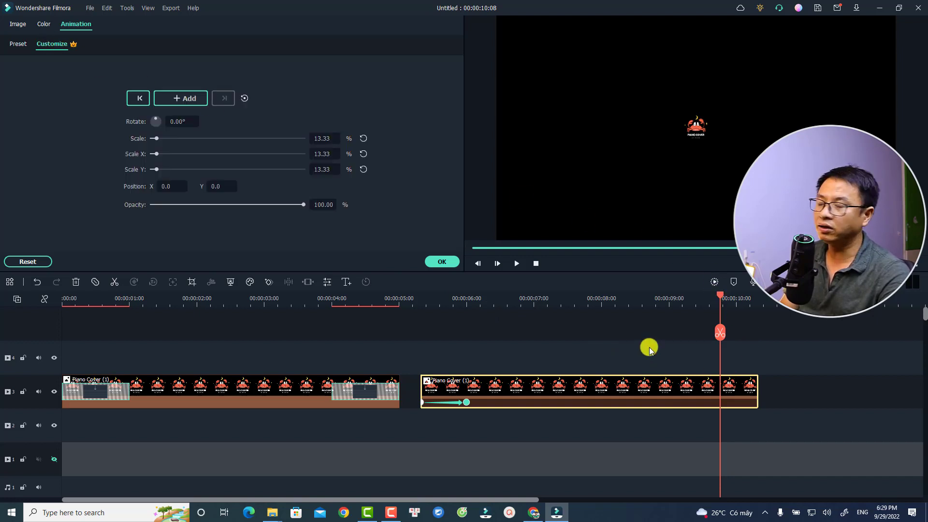
left_click(177, 99)
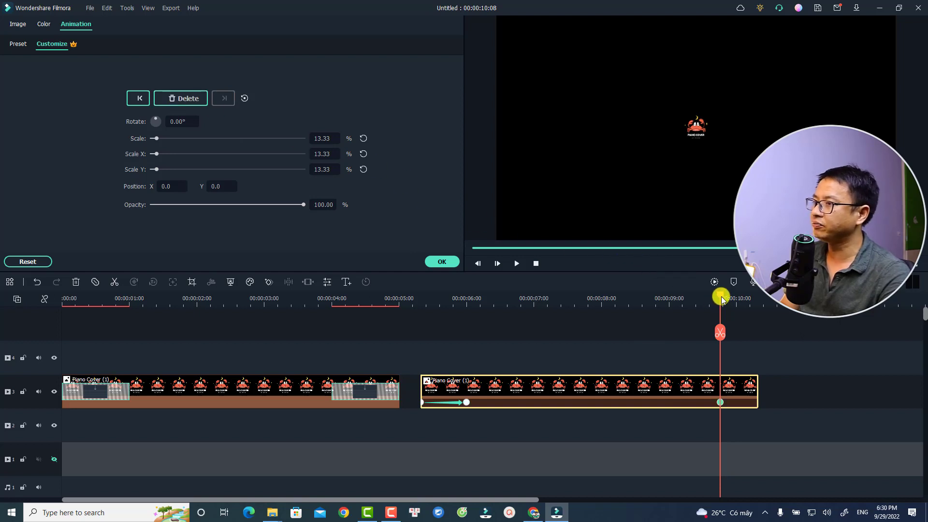
- Set the second logo clip's scale to 0% just before its end as a closing keyframe and play the clip through
left_click_drag(721, 300, 747, 310)
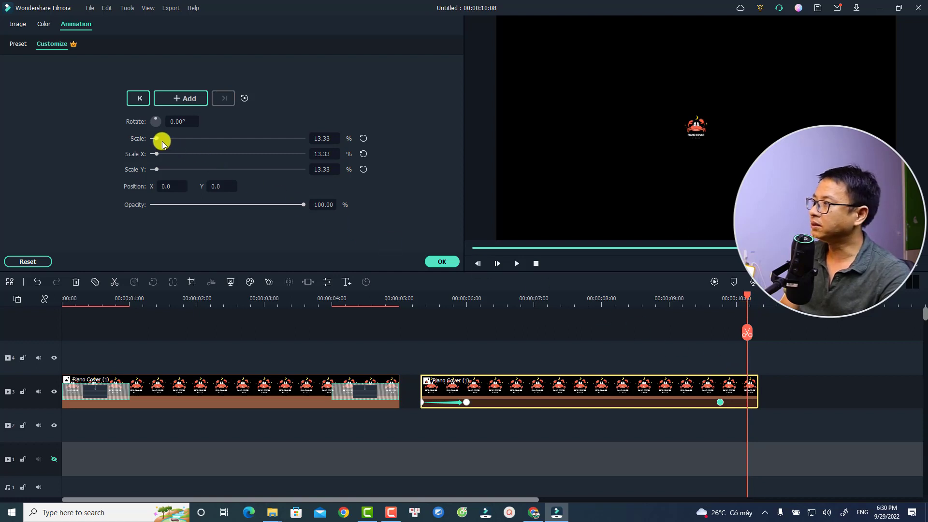
left_click_drag(157, 140, 151, 141)
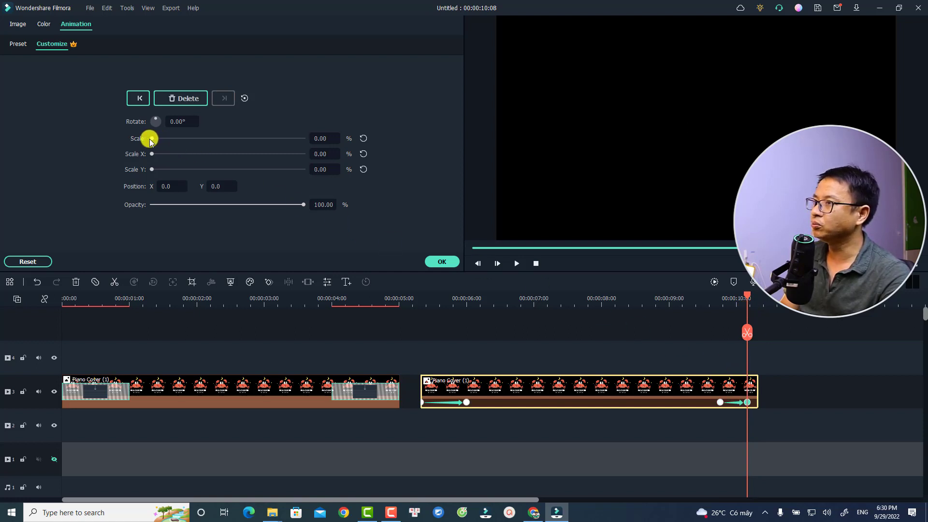
left_click(412, 304)
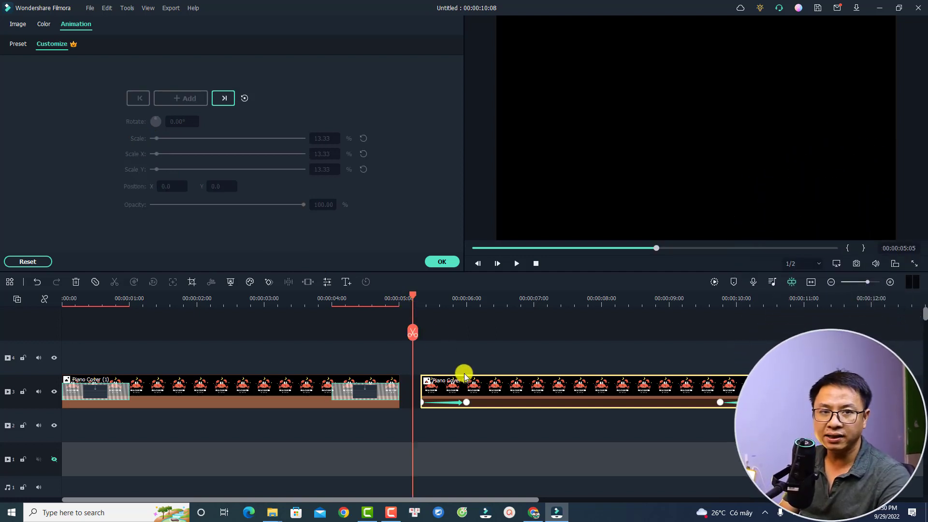
key("space")
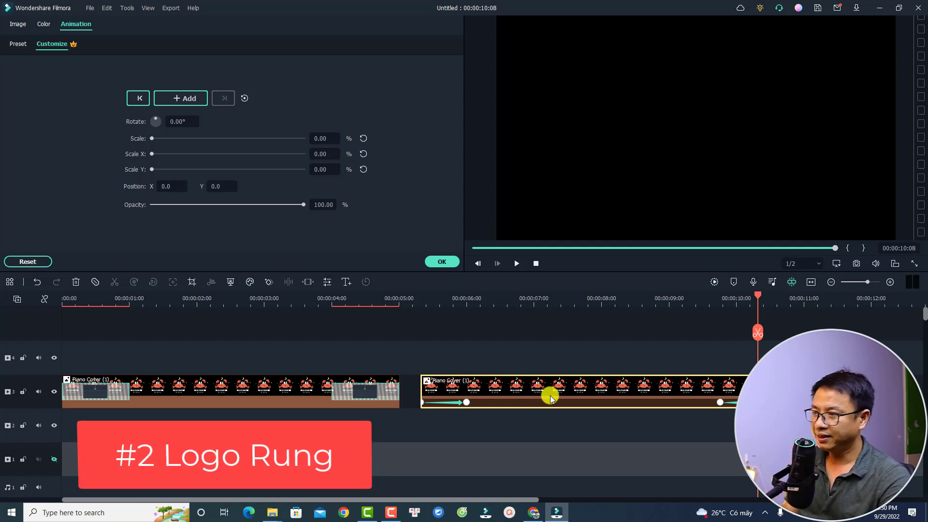
- Paste a third copy of the logo clip at 00:00:10:08 and remove all of its animation keyframes
key("ctrl+v")
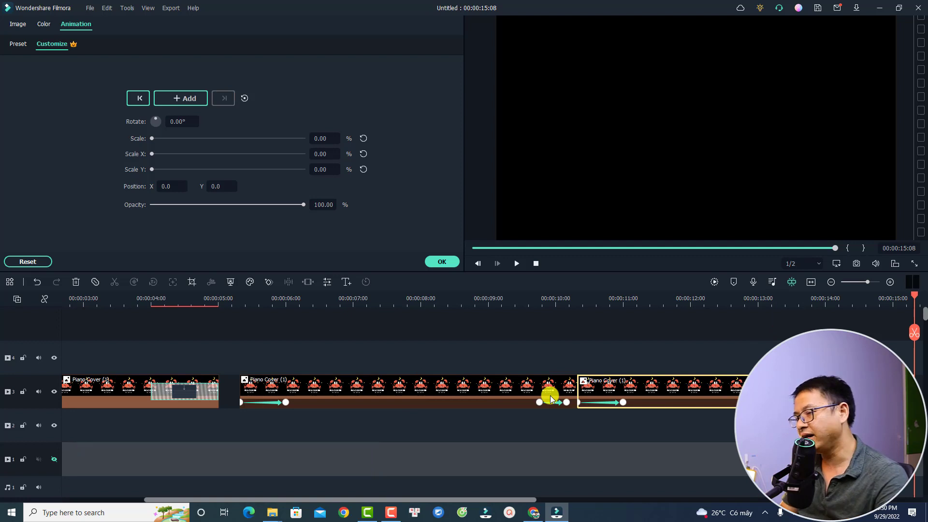
left_click(623, 402)
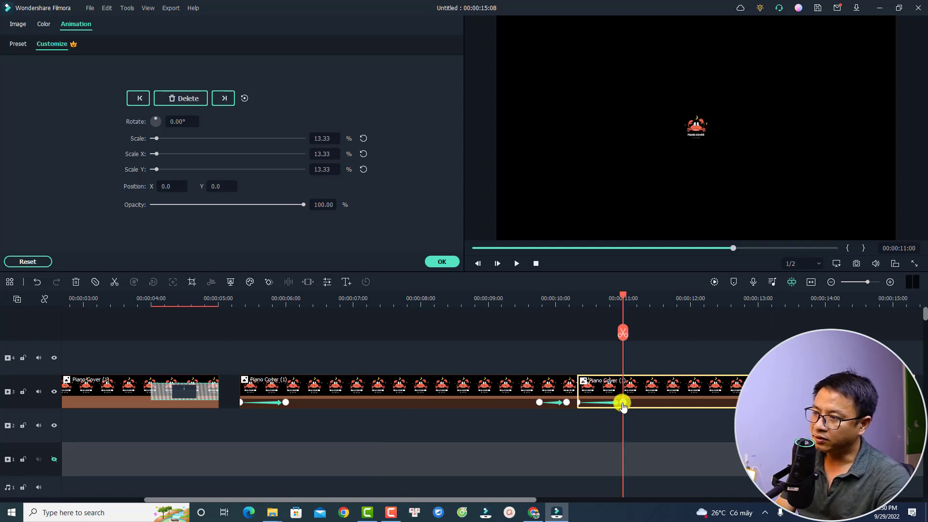
right_click(622, 403)
left_click(646, 435)
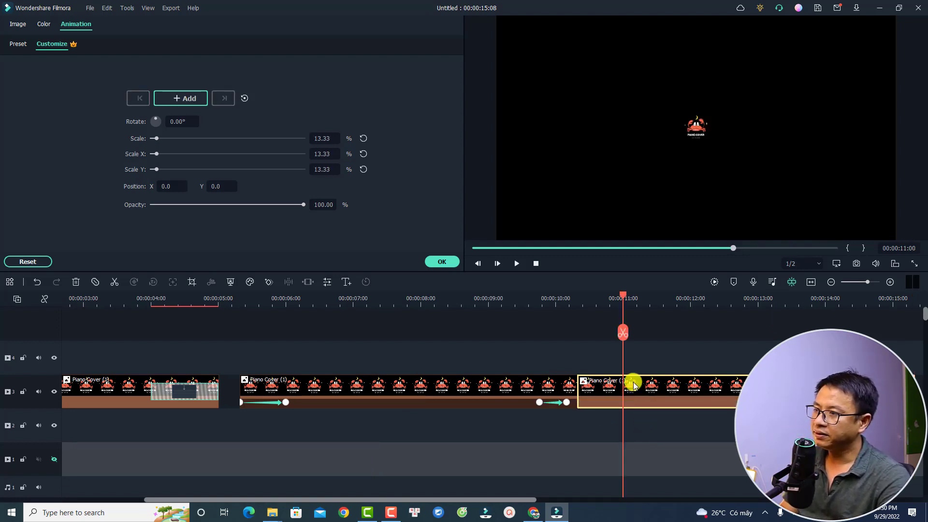
- Move the second logo clip to start at 00:00:05:00 and the third logo clip to start at 00:00:11:00
left_click_drag(501, 384, 468, 383)
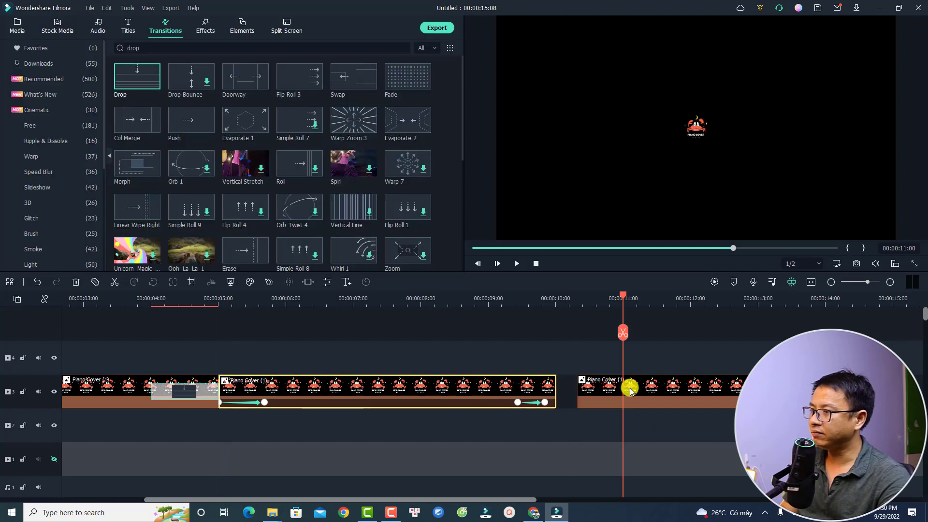
left_click_drag(629, 385, 689, 382)
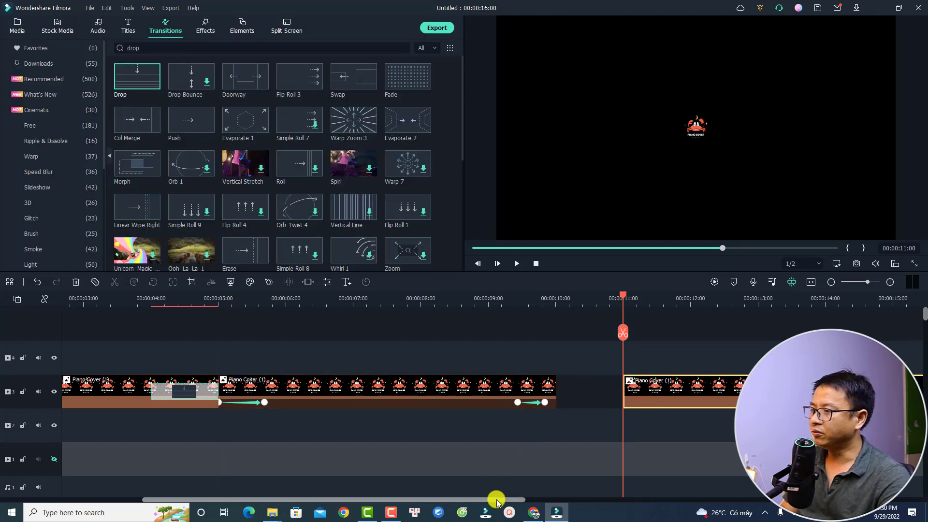
- Place the Up-Down 1 effect from the Shake filters on track 4 directly above the third logo clip, starting at 00:00:11:00
left_click_drag(497, 499, 619, 486)
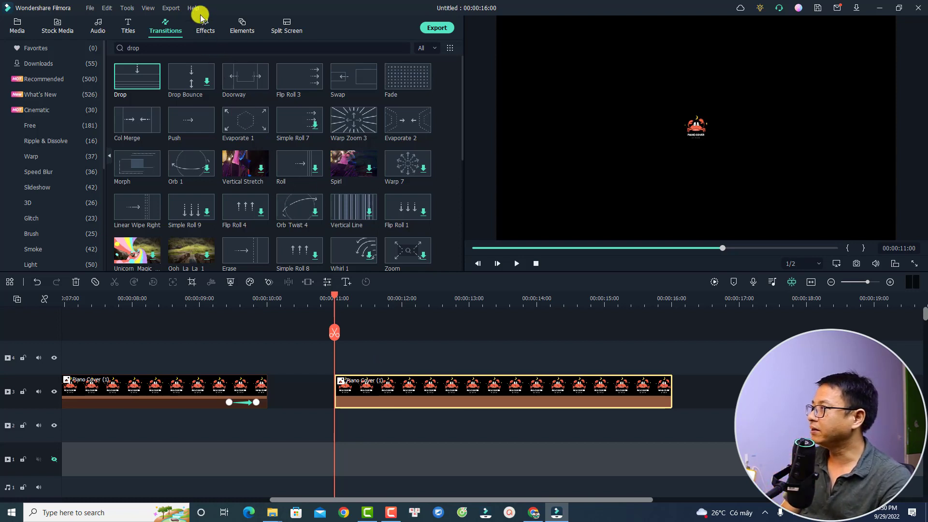
left_click(205, 33)
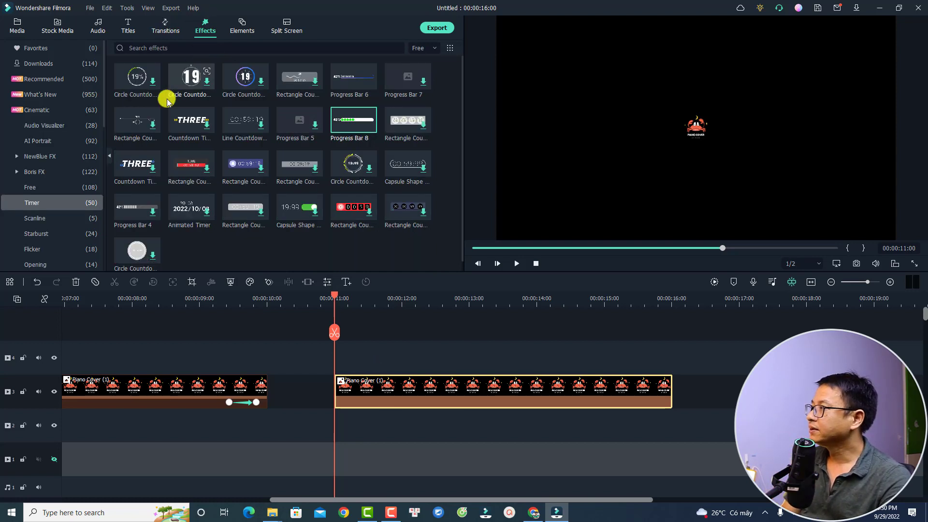
scroll(48, 218, "down", 3)
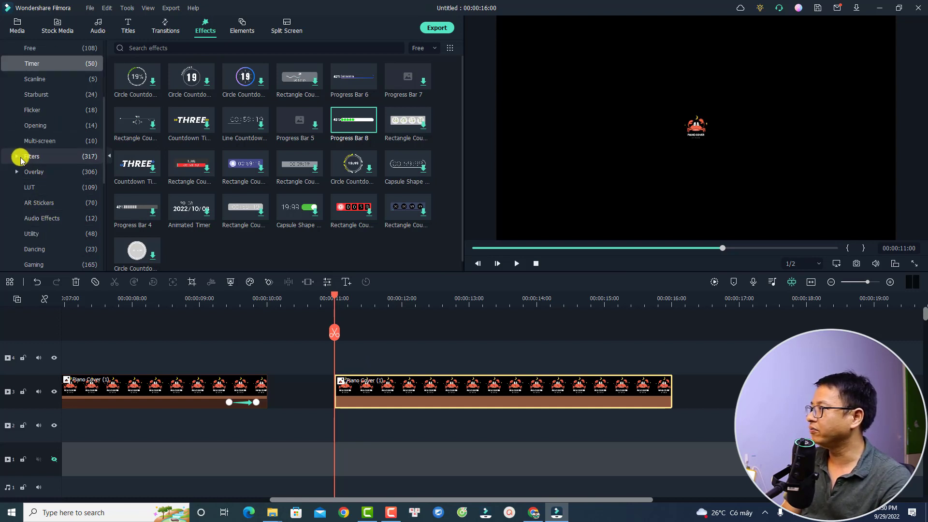
left_click(20, 158)
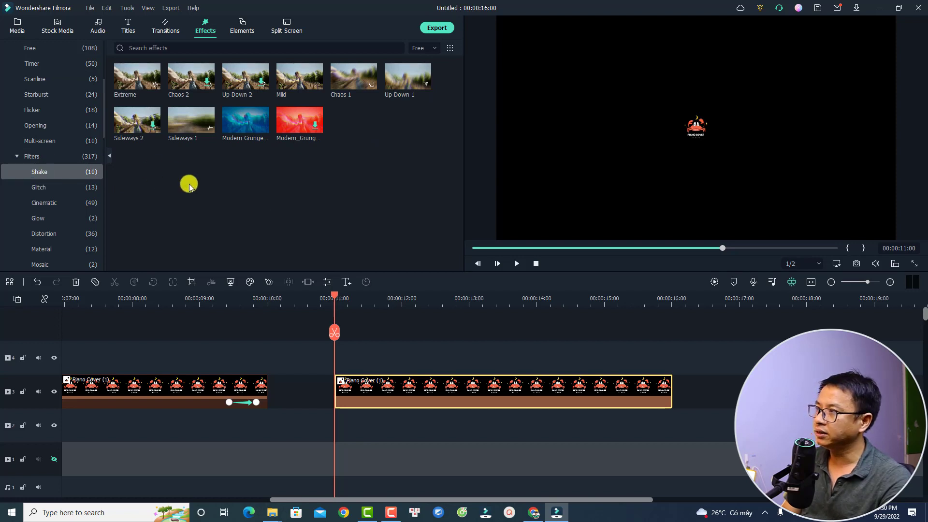
mouse_move(401, 88)
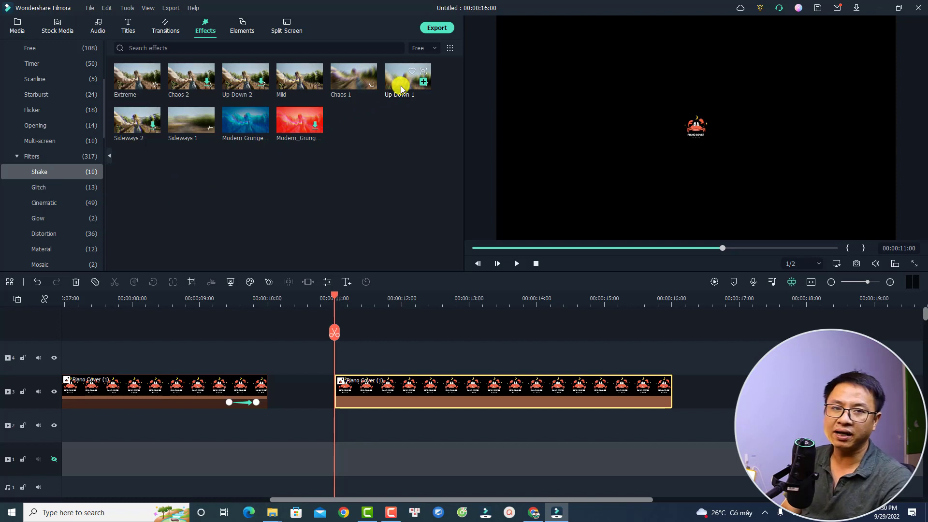
left_click_drag(401, 89, 351, 365)
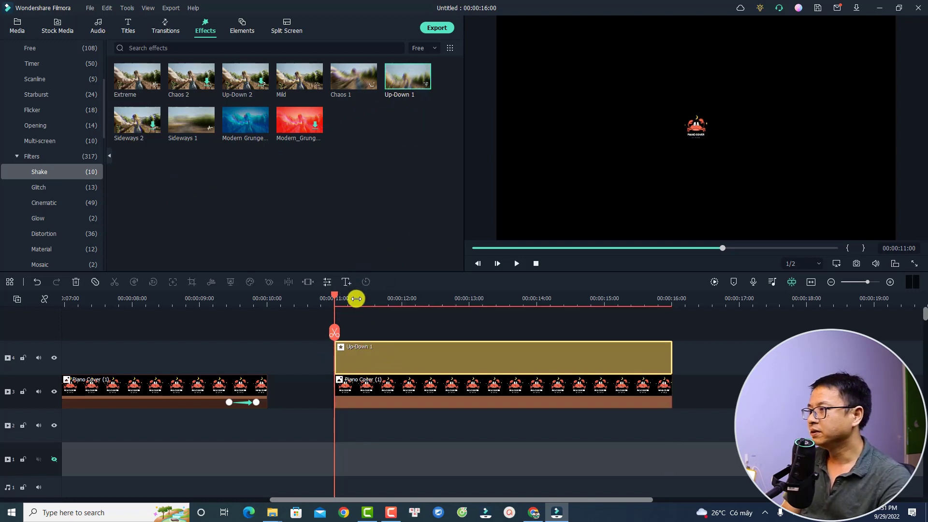
- Split the Up-Down 1 effect at 00:00:11:05 and delete the part after the cut
left_click_drag(361, 304, 408, 297)
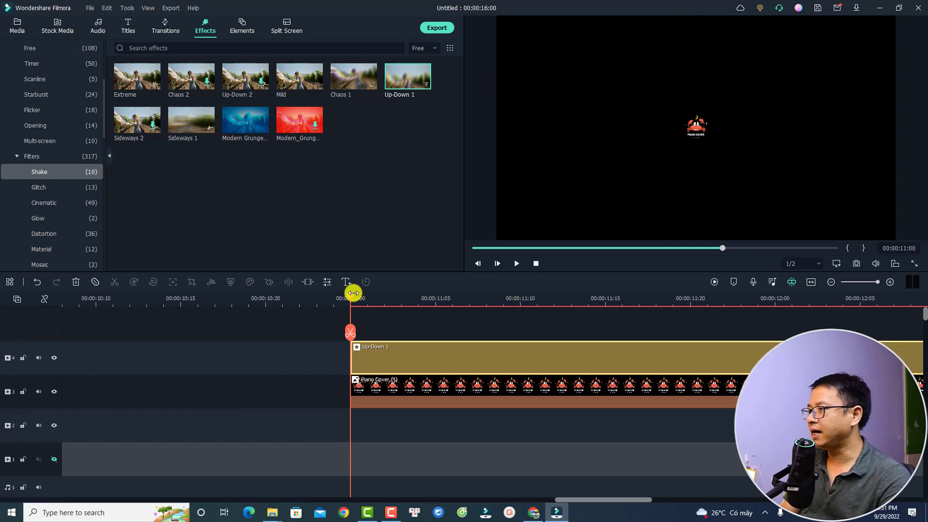
left_click_drag(350, 296, 439, 330)
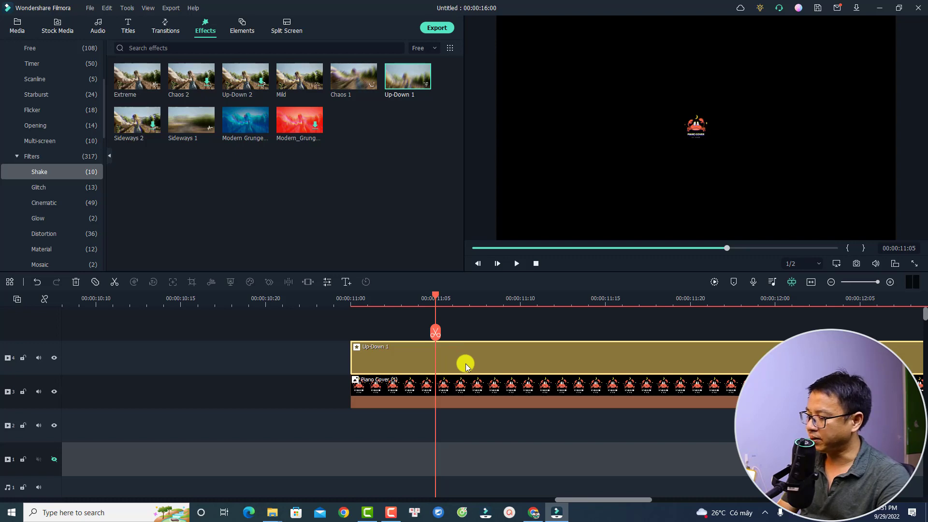
key("ctrl+b")
key("Delete")
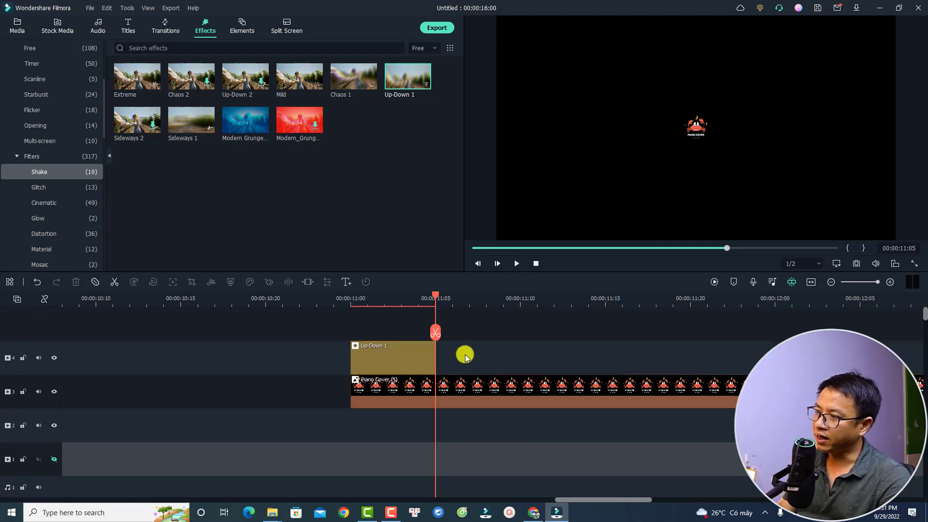
- Copy the trimmed Up-Down 1 effect to the third logo clip's end, finishing at 00:00:16:00, and play the clip through
scroll(490, 355, "down", 3)
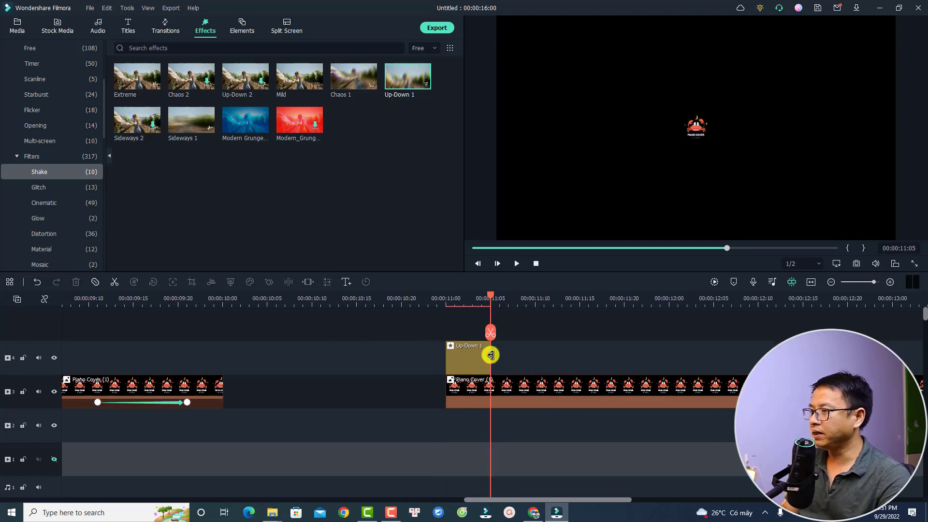
scroll(491, 355, "down", 3)
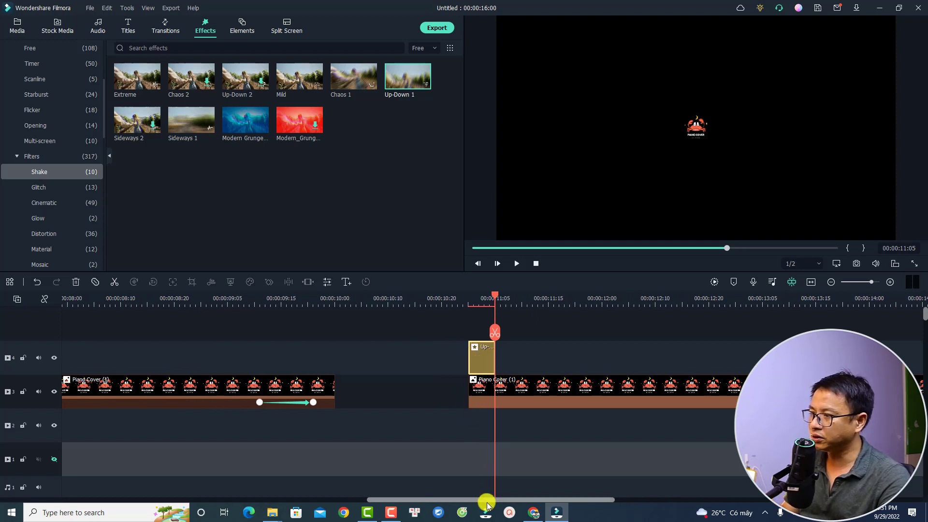
left_click_drag(487, 502, 623, 500)
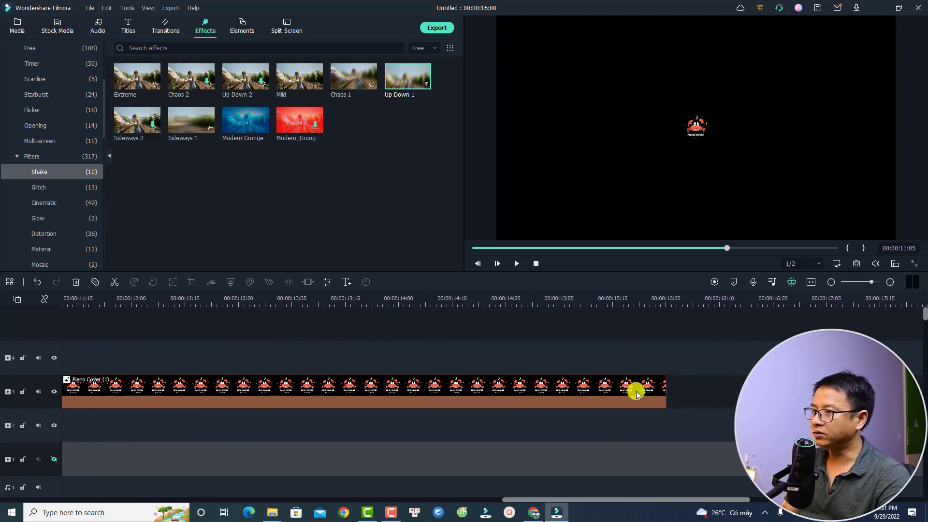
left_click(646, 305)
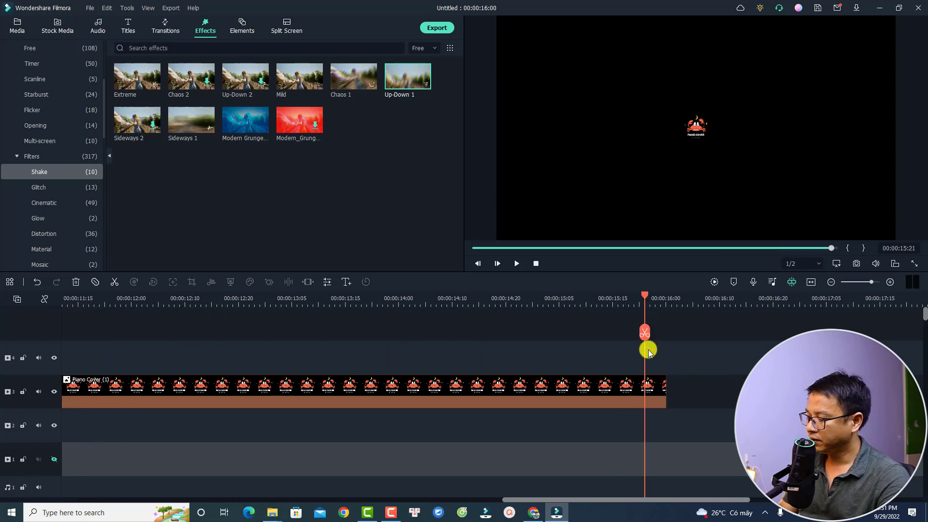
key("ctrl+v")
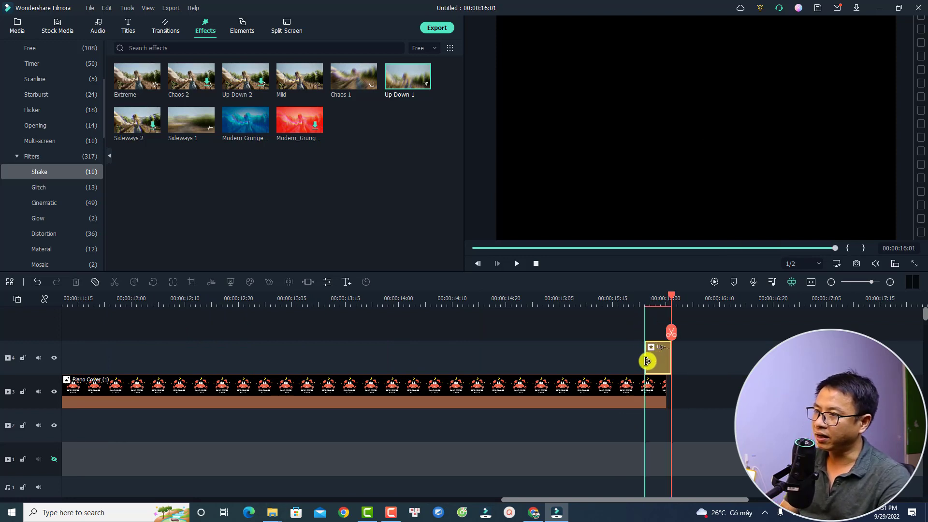
left_click_drag(646, 360, 642, 361)
scroll(384, 411, "down", 4)
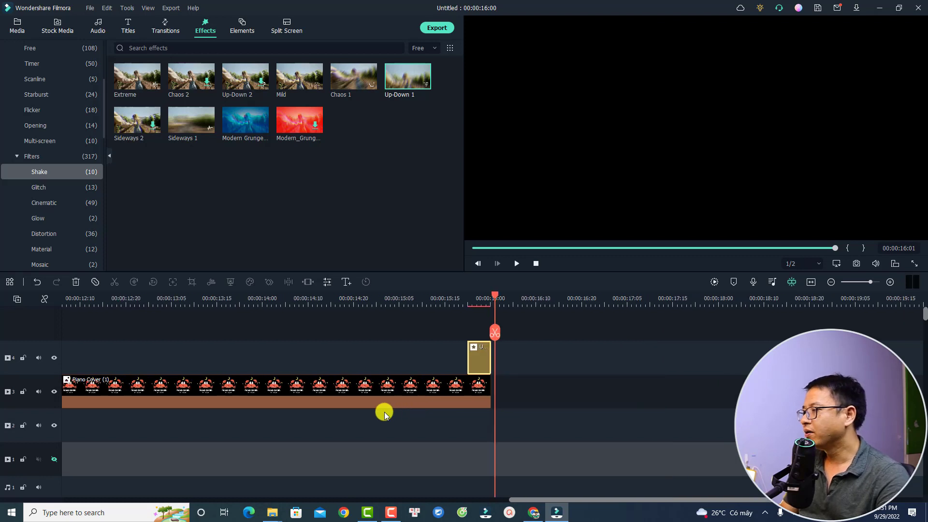
left_click(133, 299)
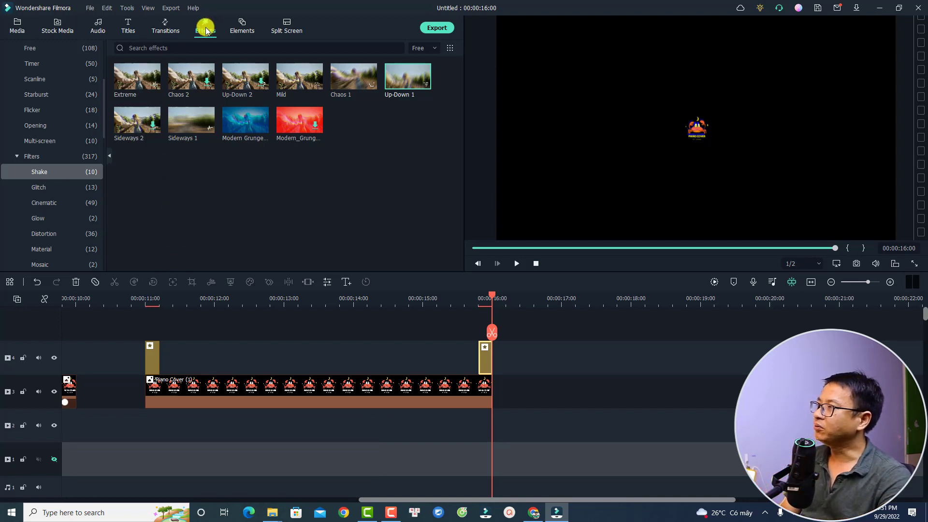
- Place the Weak Signal 1 effect from the Glitch filters on track 5 above the third logo clip, starting at 00:00:11:00
left_click(39, 187)
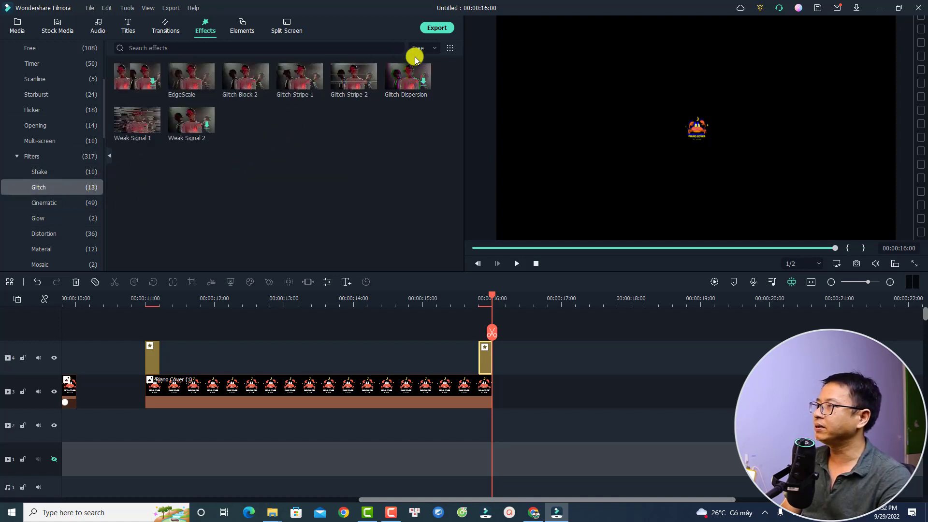
left_click(430, 48)
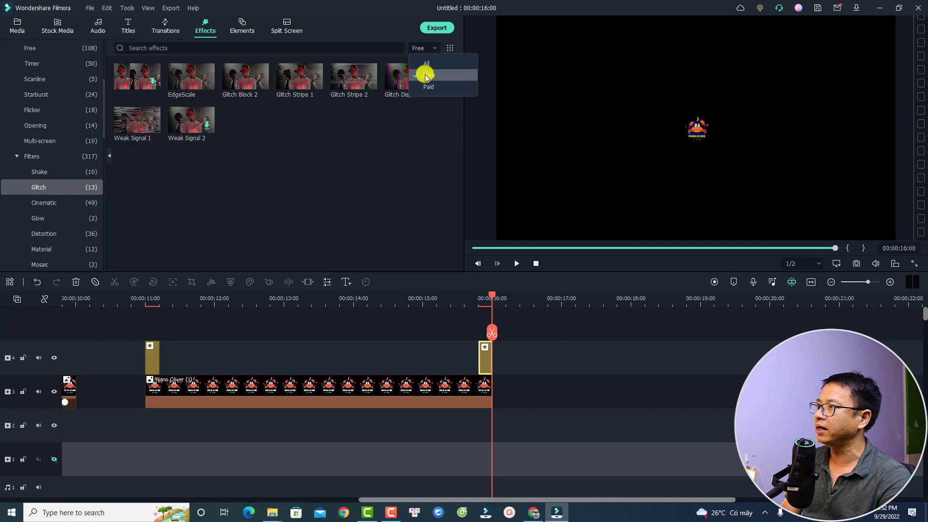
left_click(321, 156)
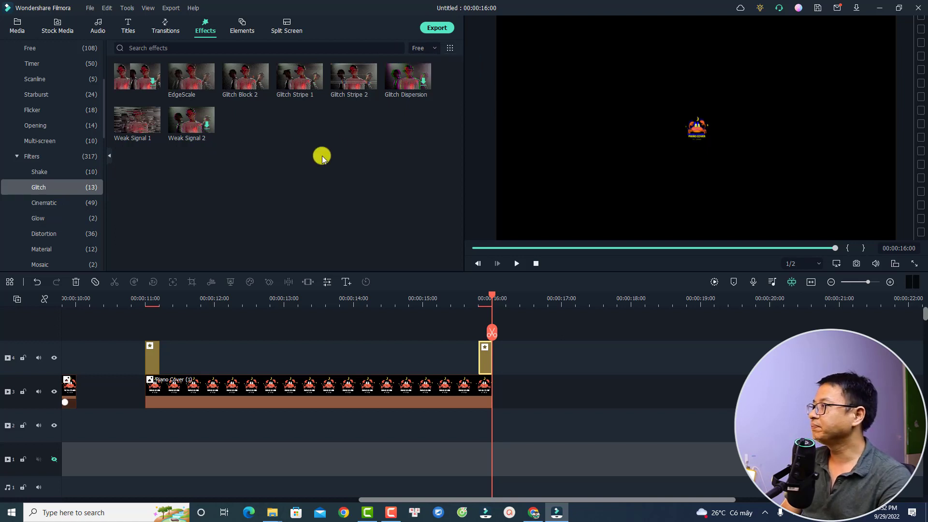
mouse_move(148, 129)
mouse_move(196, 130)
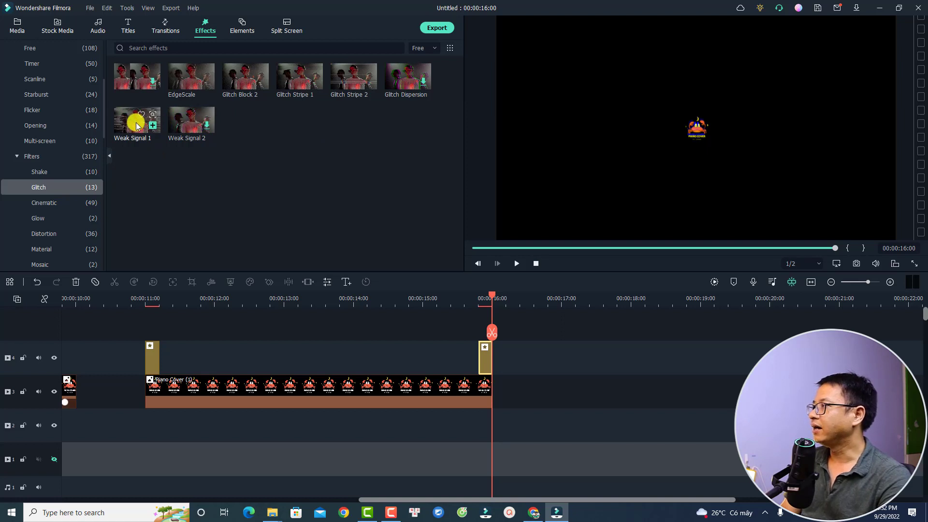
left_click_drag(131, 130, 137, 313)
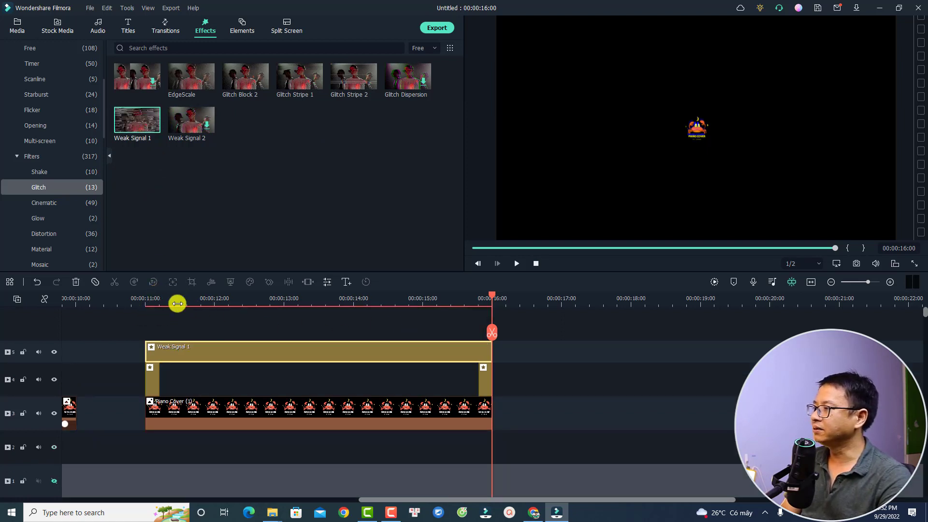
- Split the Weak Signal 1 effect at 00:00:11:05 and 00:00:15:20, delete the middle part, and play the third logo clip through
left_click(161, 300)
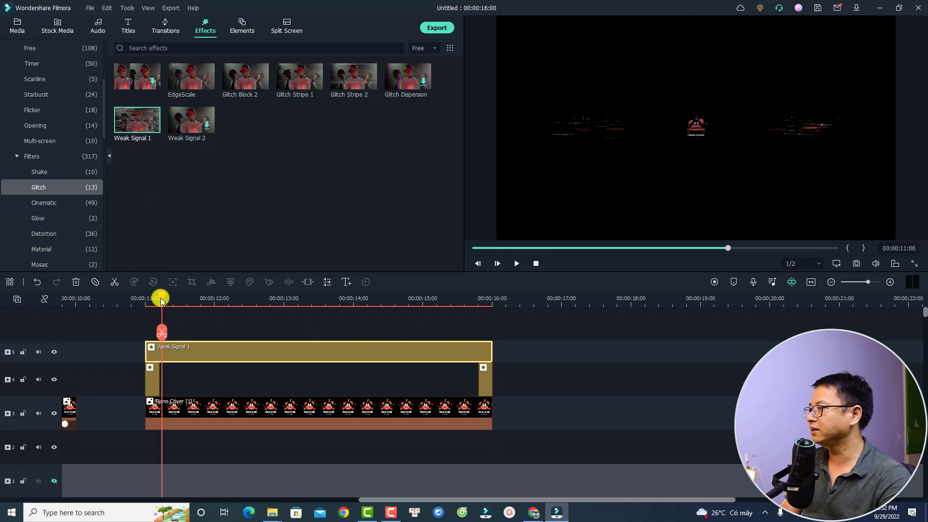
left_click_drag(161, 300, 160, 301)
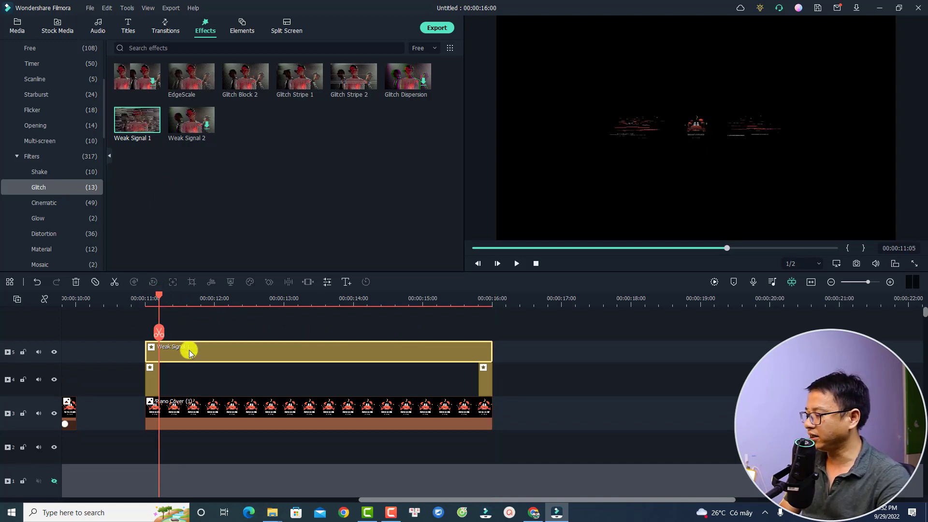
key("ctrl+b")
left_click(477, 303)
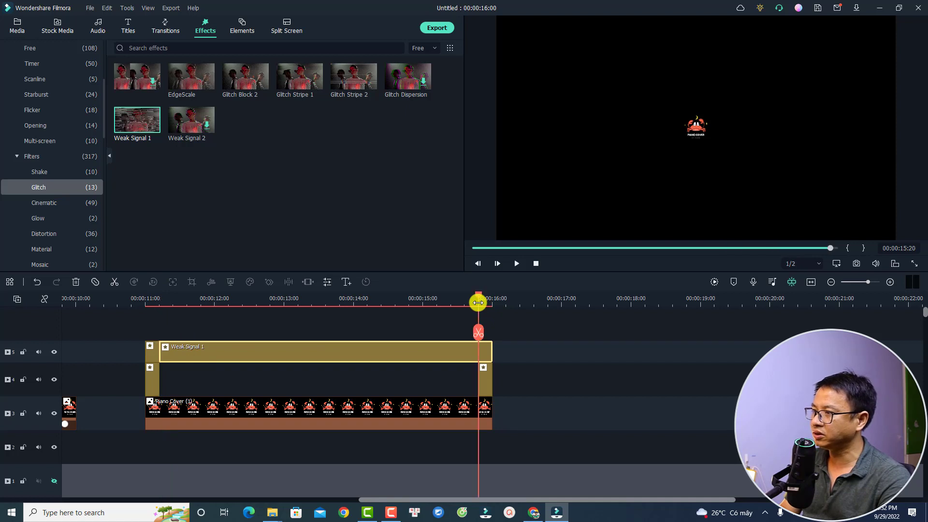
key("ctrl+b")
left_click(442, 351)
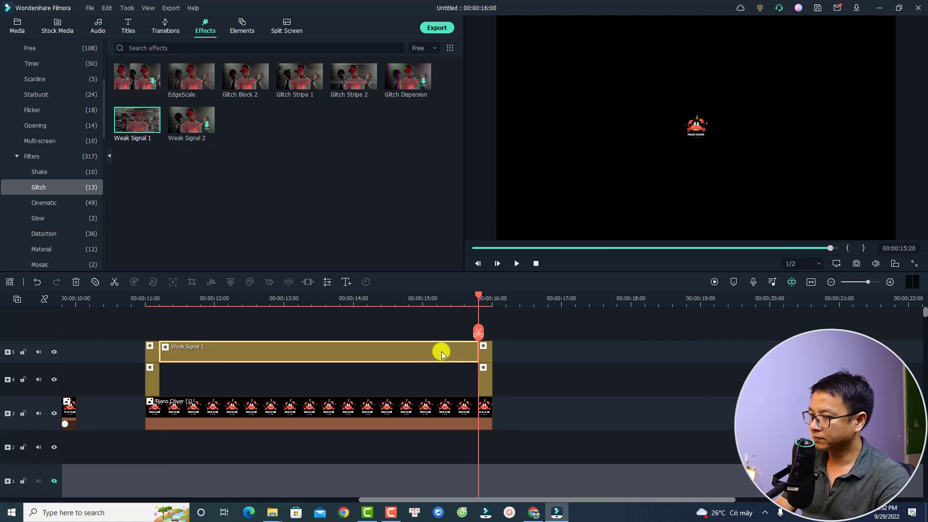
key("Delete")
left_click(134, 302)
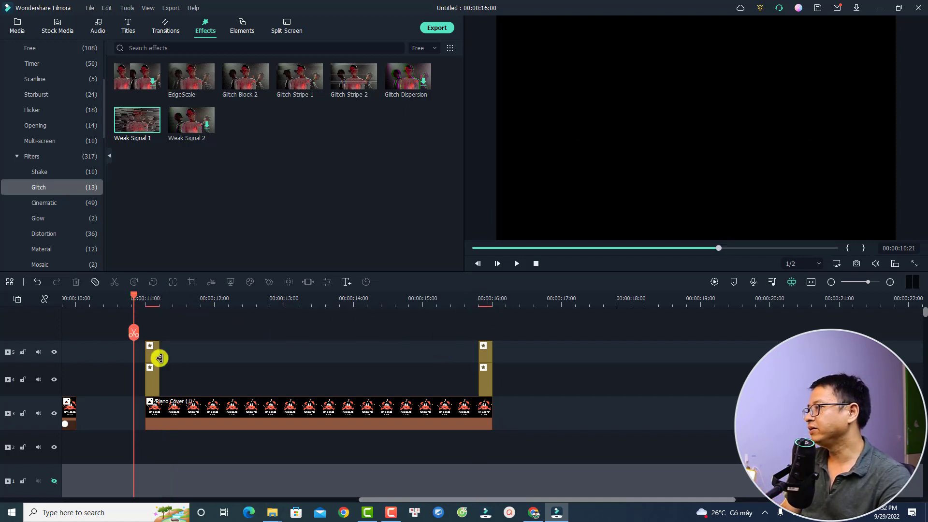
key("space")
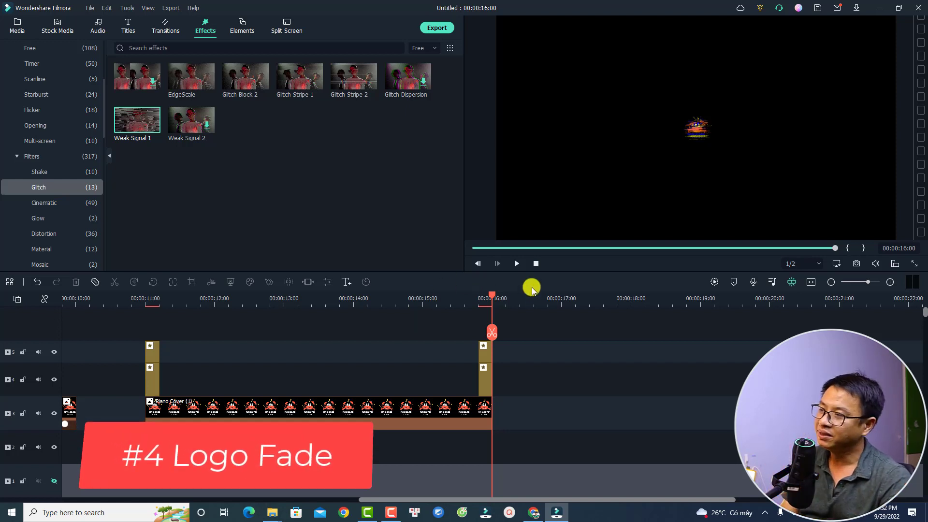
- Paste a logo clip copy at 00:00:16:00 on track 3 and move the third clip with its effects to about 00:00:10:05
left_click(450, 410)
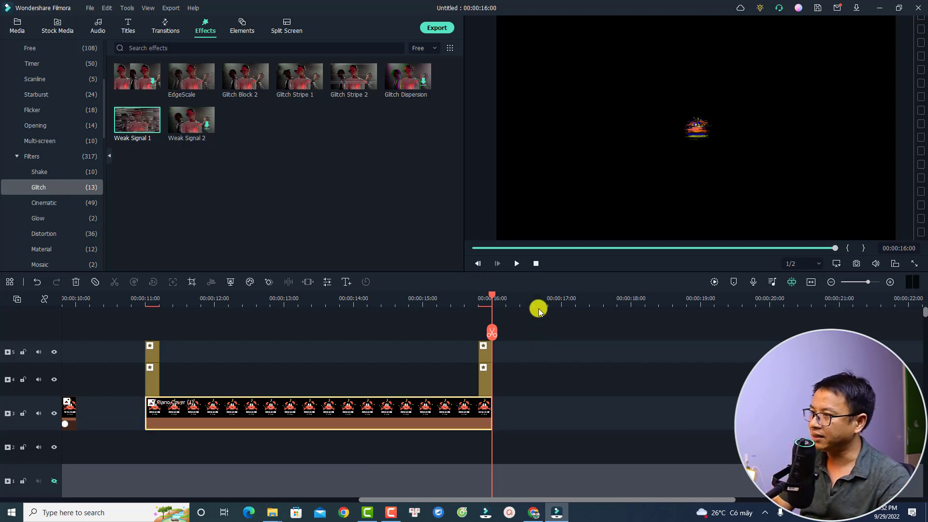
key("ctrl+v")
left_click(506, 302)
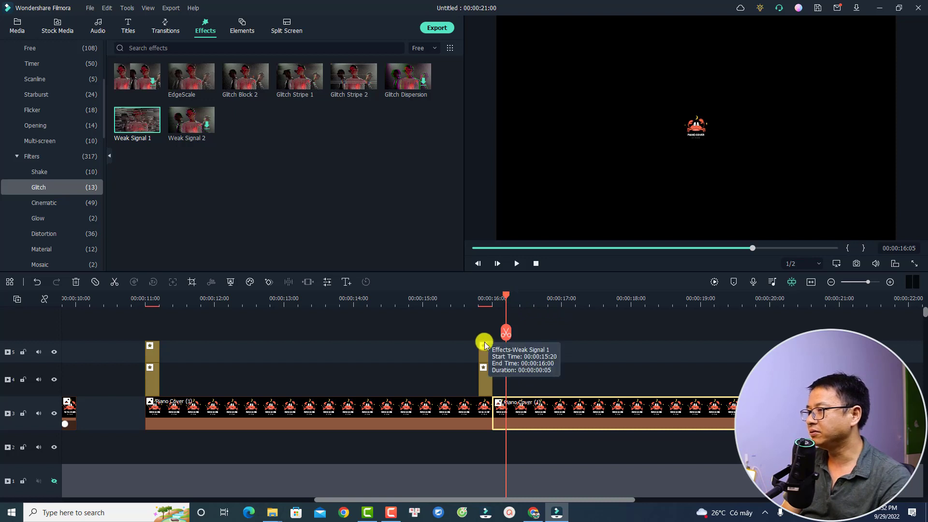
left_click_drag(486, 322, 152, 434)
left_click_drag(207, 403, 151, 421)
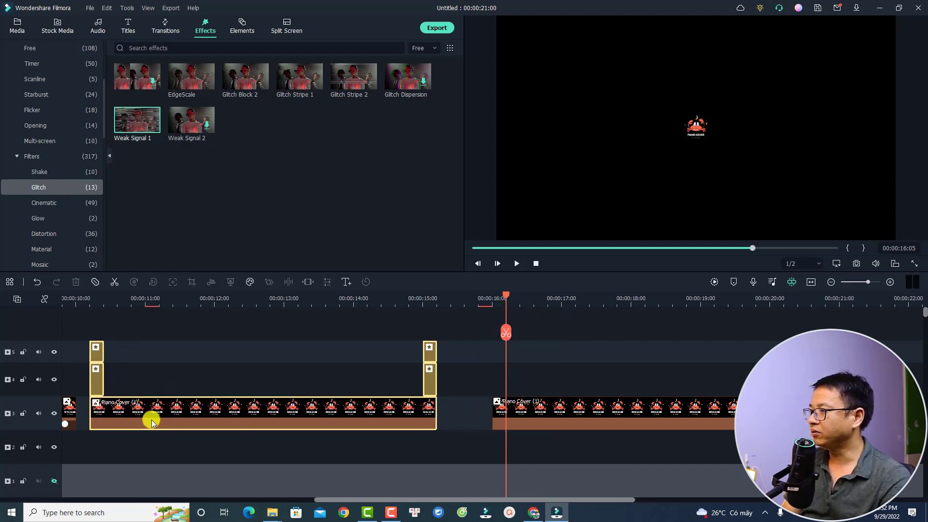
- Add the free Fade transition to both the start and the end of the fourth logo clip
left_click(512, 408)
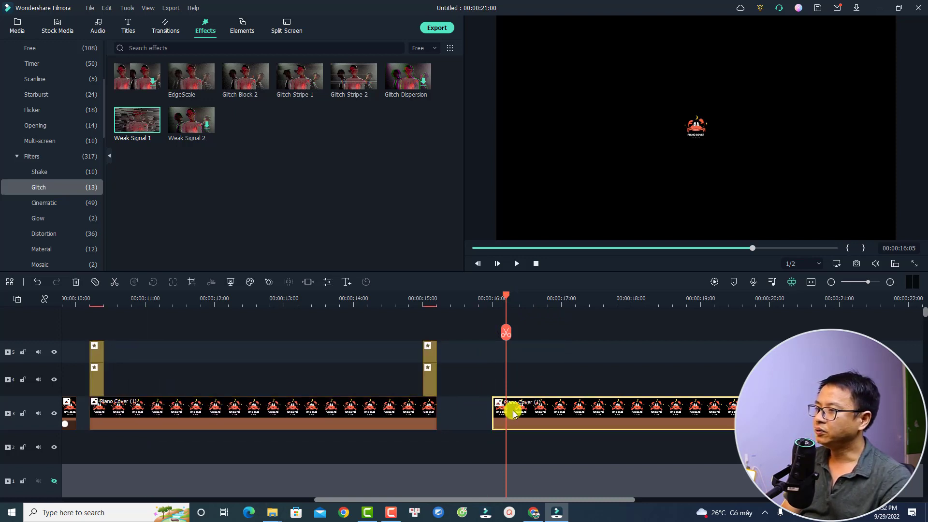
left_click(169, 32)
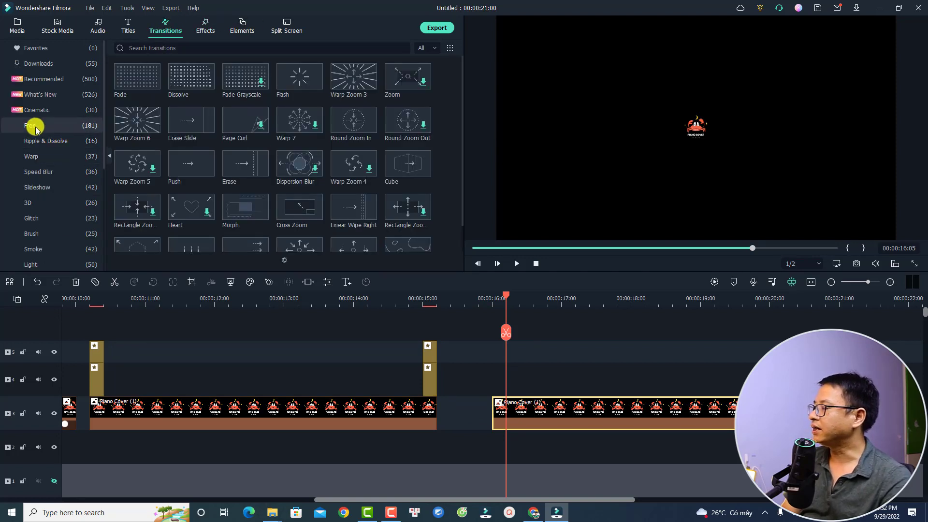
left_click(34, 125)
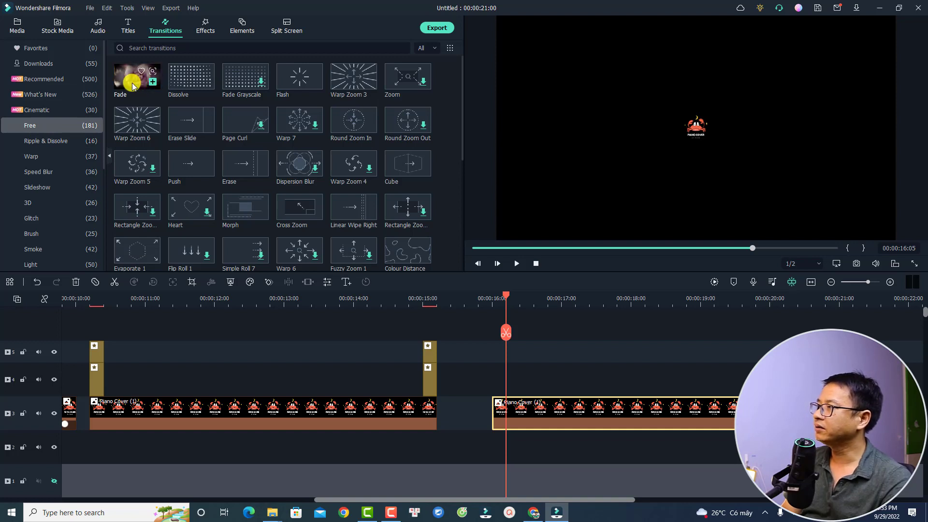
left_click_drag(130, 79, 492, 414)
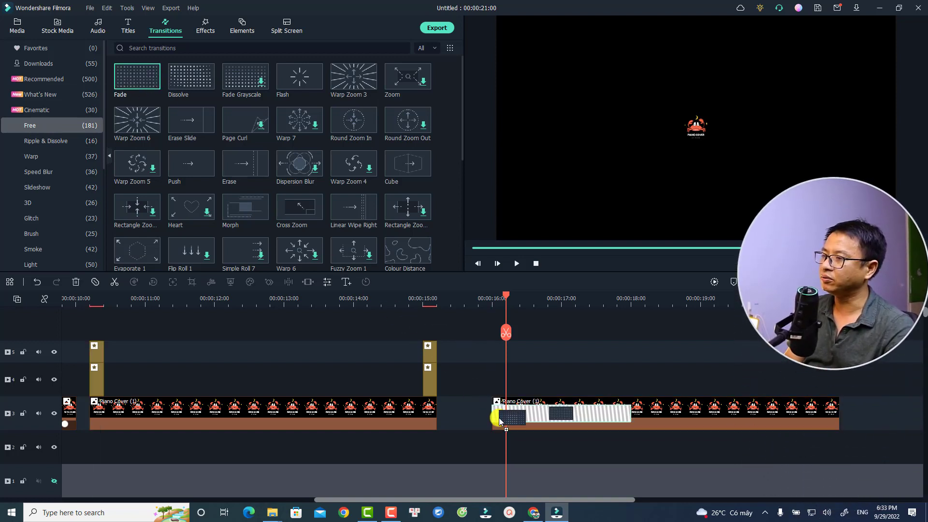
left_click_drag(135, 91, 729, 408)
- Set the duration of the Fade at the fourth clip's start to 00:00:02:00 and apply it to all transitions
double_click(558, 408)
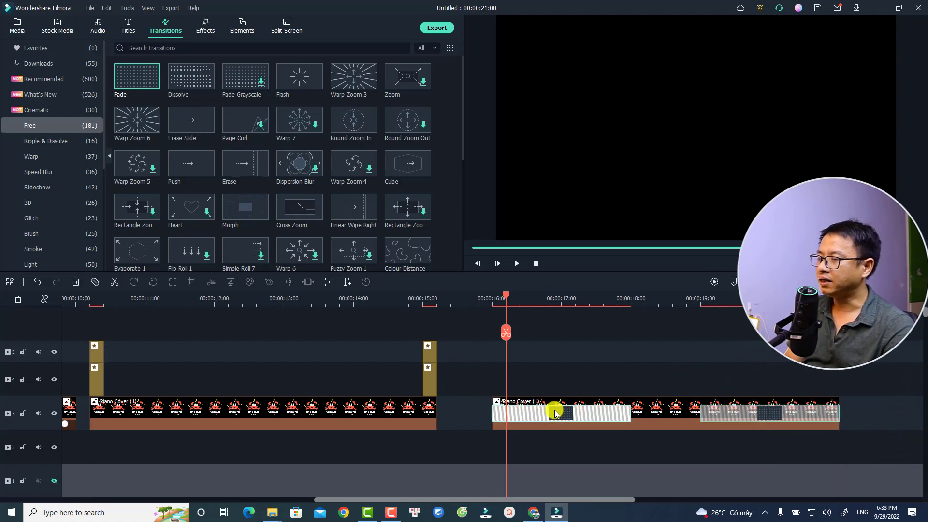
left_click(189, 65)
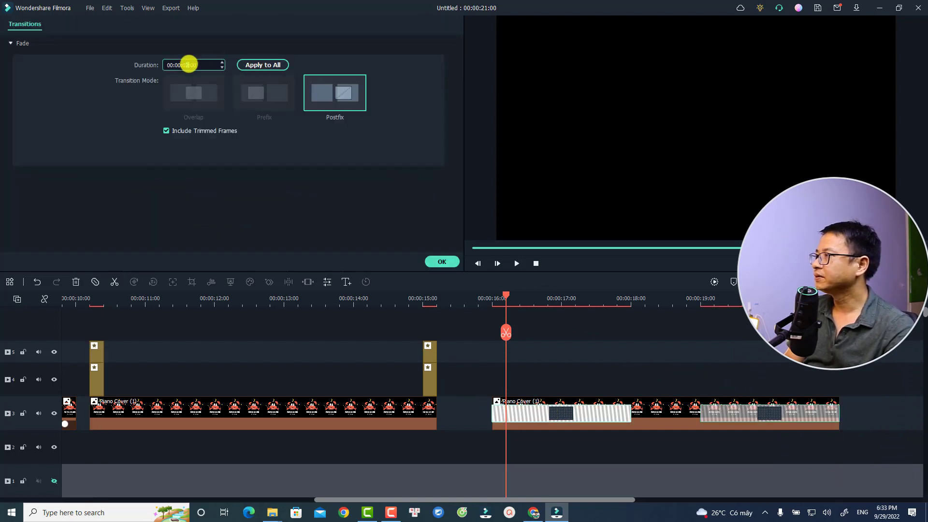
type("1")
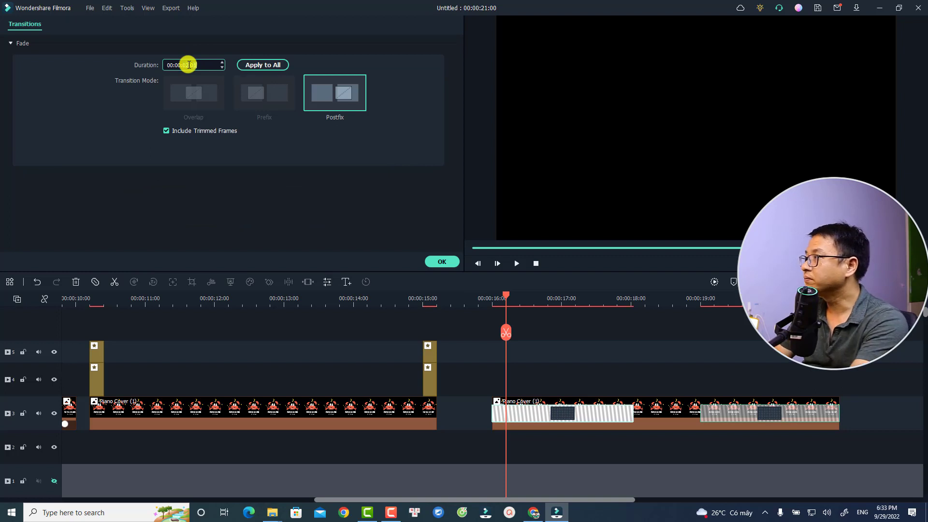
type("0")
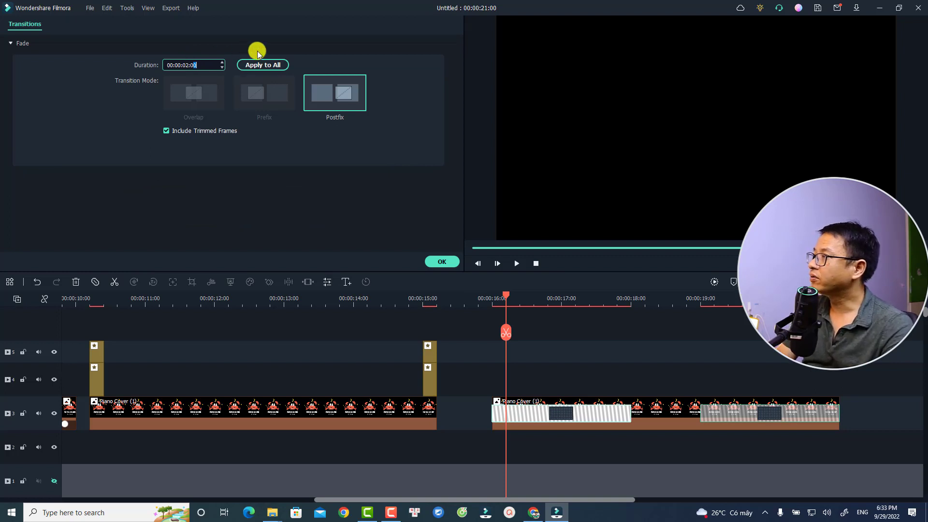
left_click(267, 65)
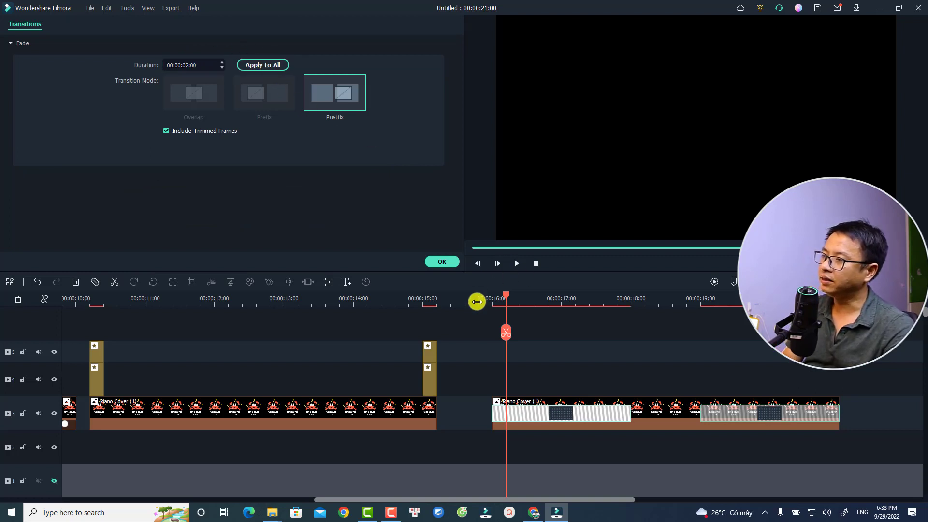
left_click(448, 262)
- Play the fourth logo clip from 00:00:15:19 to about 00:00:20:15 and remove both of its Fade transitions
left_click(475, 297)
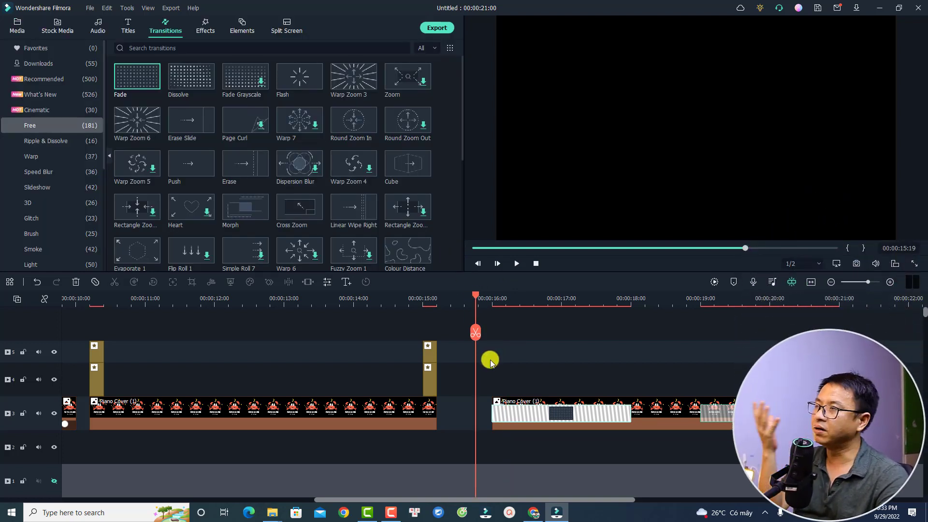
key("space")
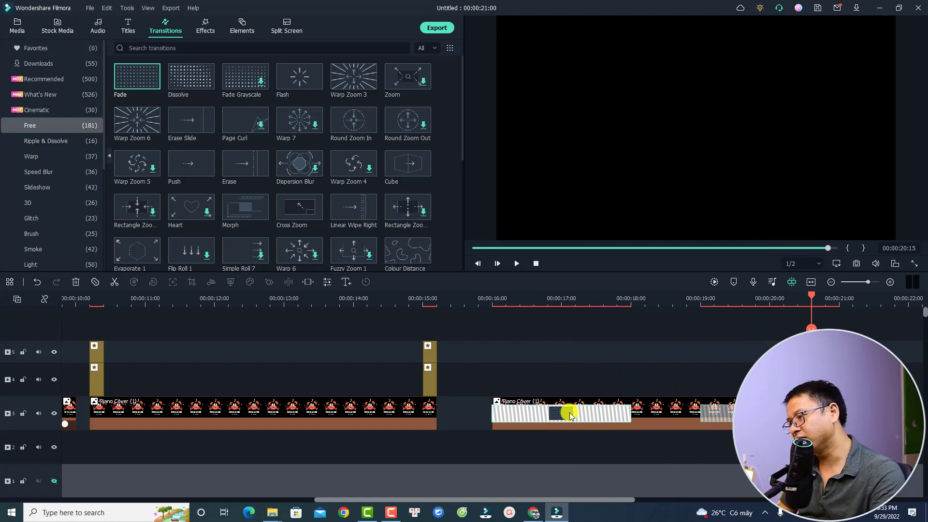
left_click_drag(570, 415, 700, 407)
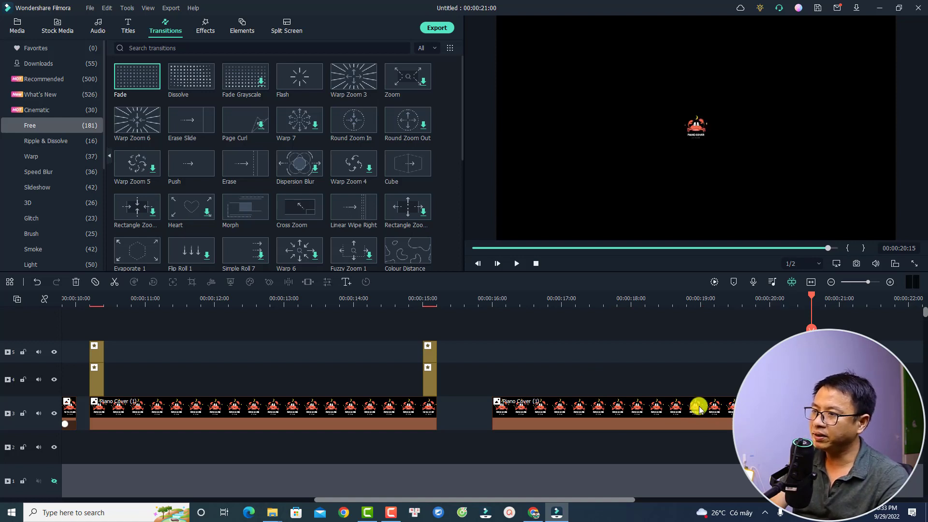
- Add a 100% opacity keyframe at 00:00:16:19 on the fourth logo clip and a 0% opacity keyframe at 00:00:16:00
left_click(517, 304)
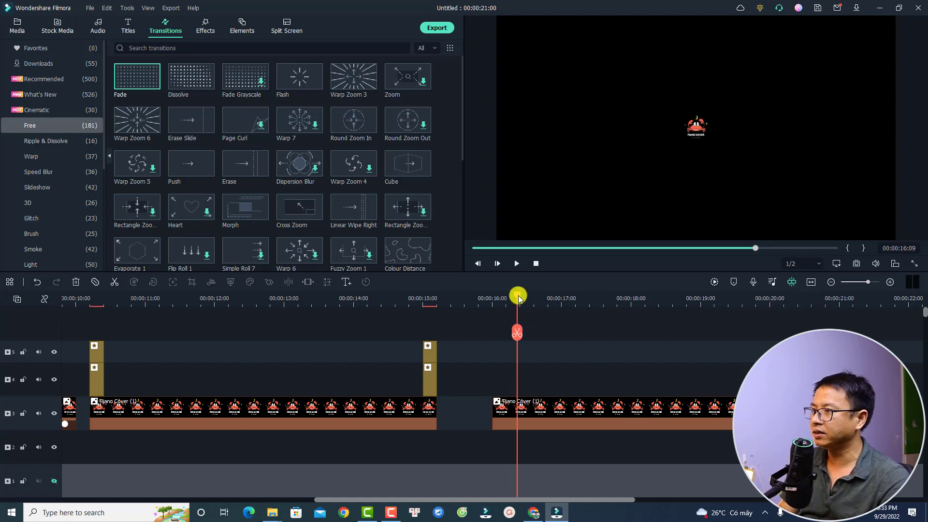
left_click_drag(518, 296, 544, 303)
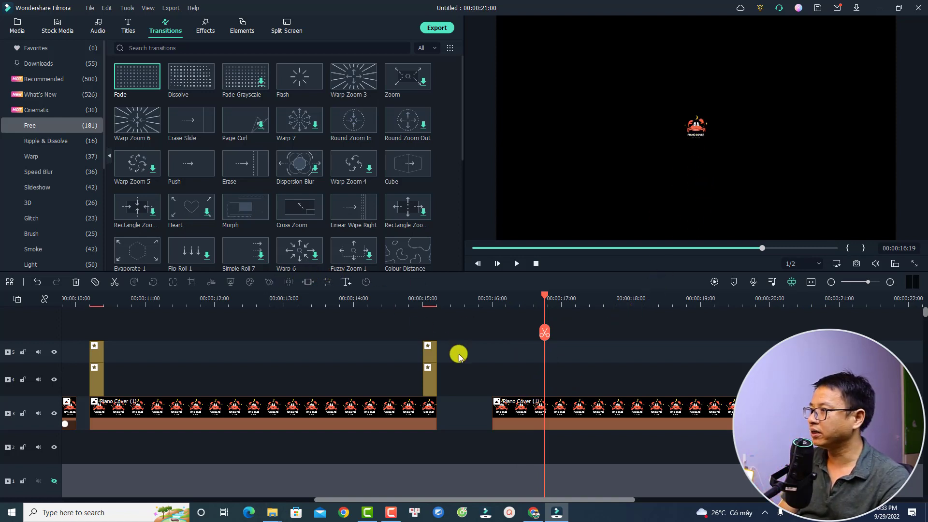
left_click(524, 416)
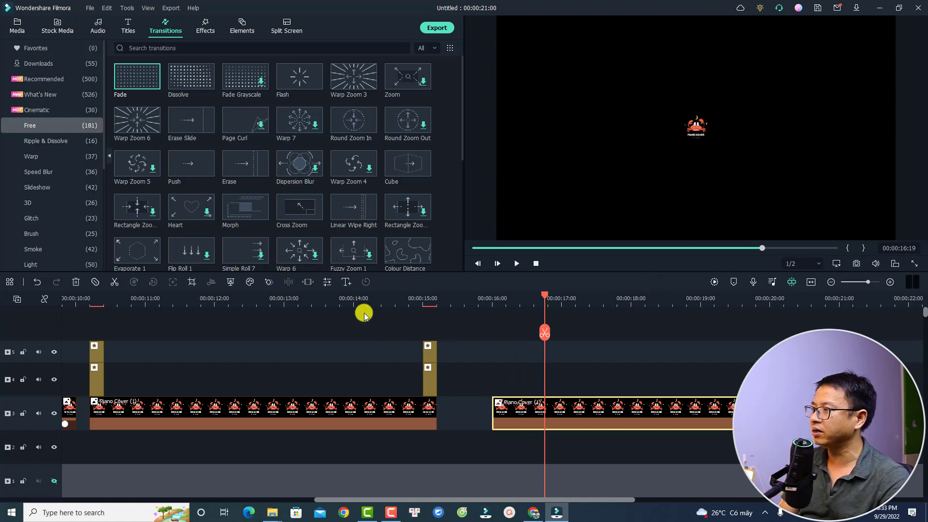
left_click(272, 283)
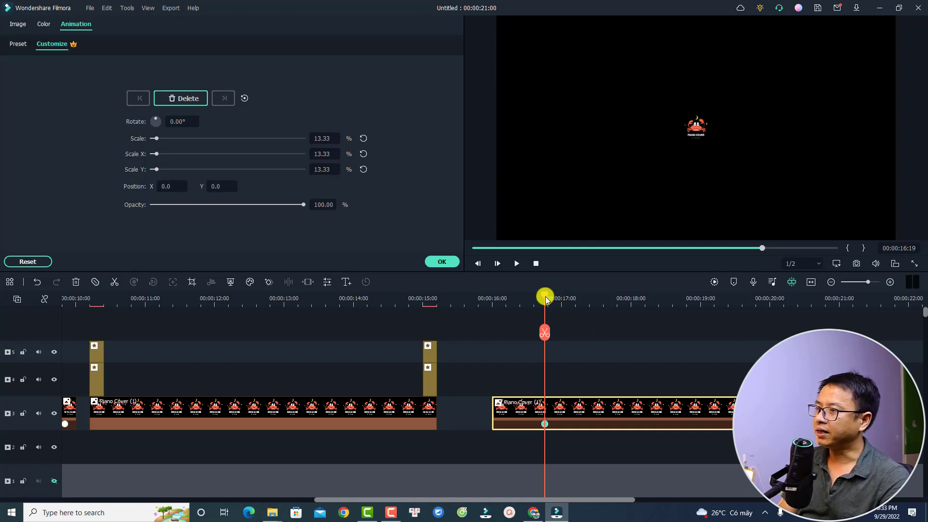
left_click_drag(545, 300, 498, 307)
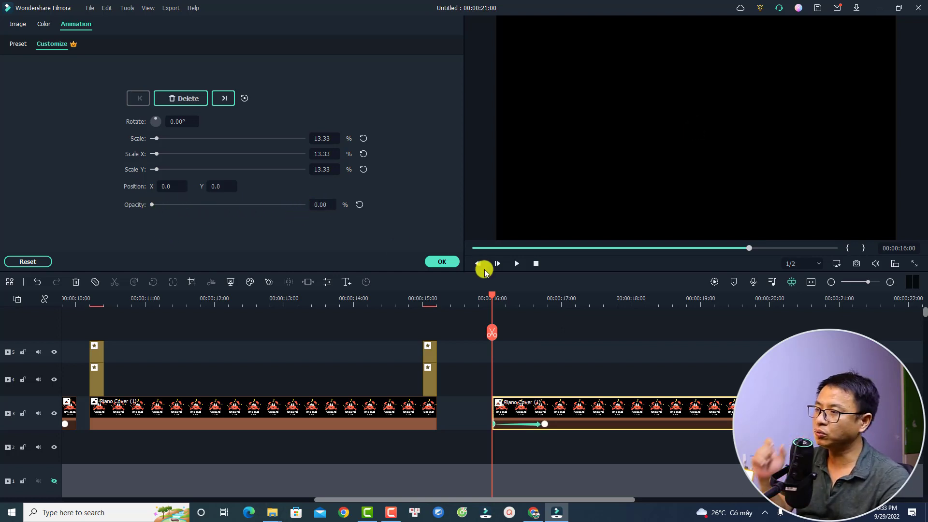
- Play the fade-in of the fourth logo clip from 00:00:15:19 and stop at about 00:00:20:05
left_click(476, 303)
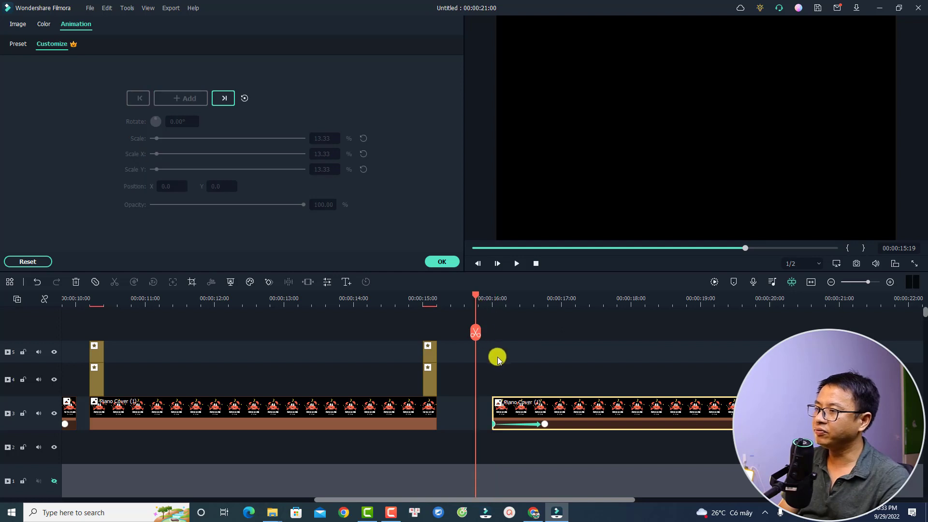
key("space")
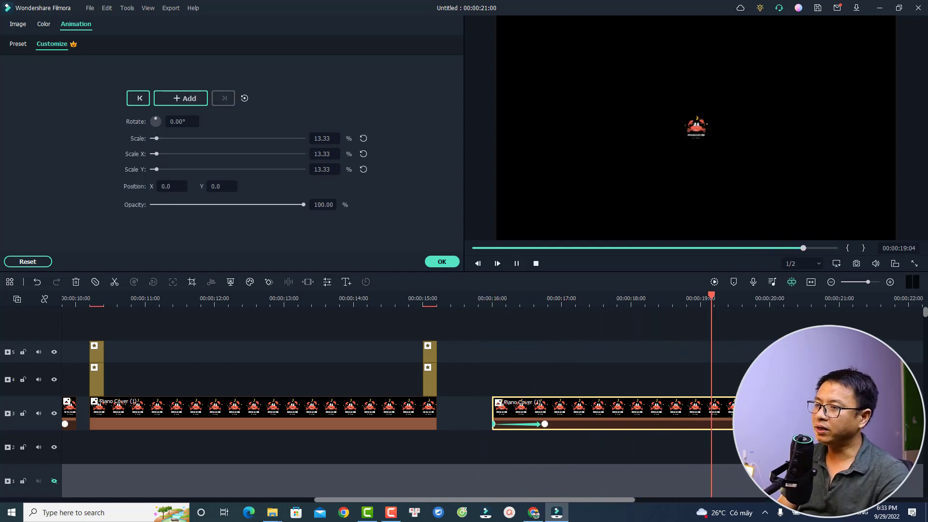
key("space")
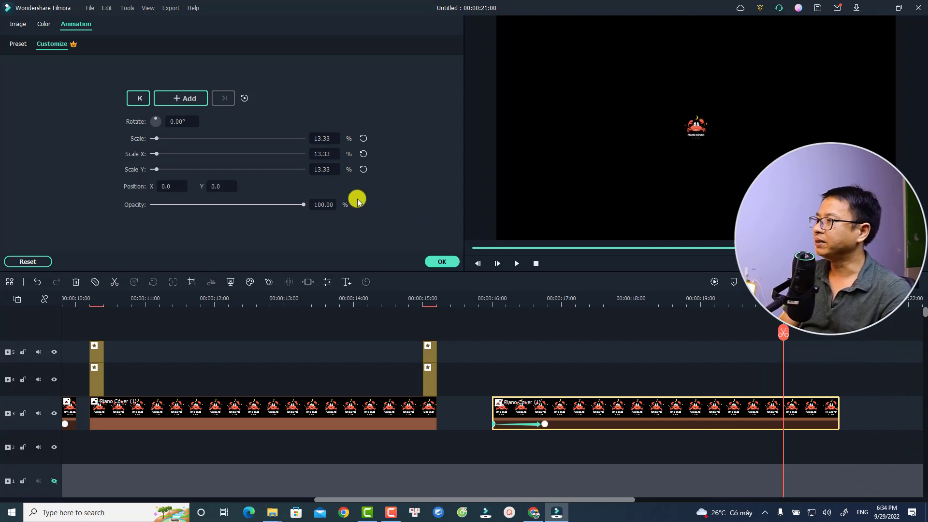
- Add a 100% opacity keyframe at about 00:00:20:05 and a 0% one at the fourth clip's end, and play the fade from 00:00:15:20
left_click(184, 99)
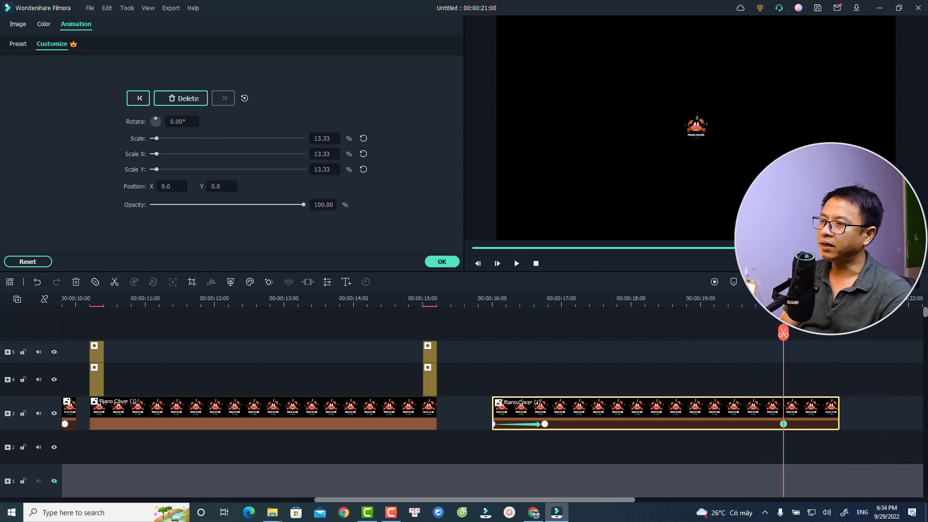
left_click_drag(783, 333, 835, 335)
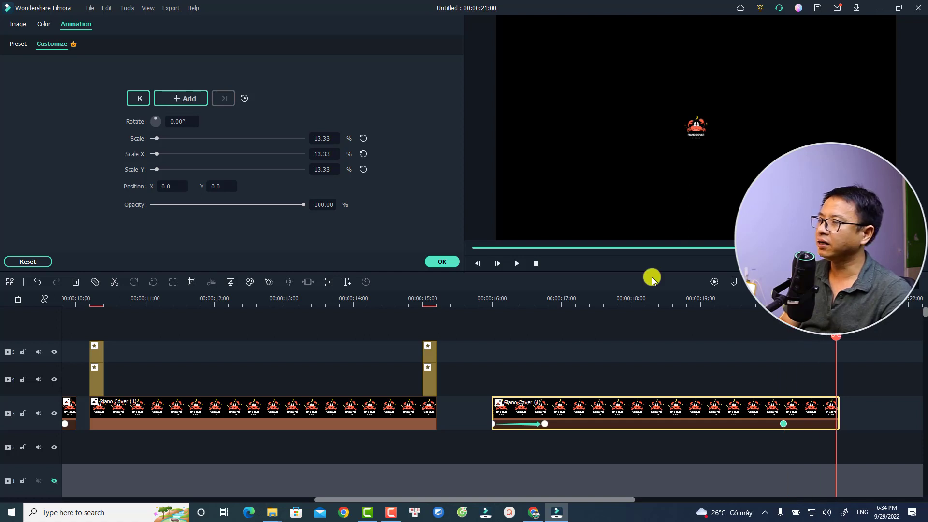
left_click_drag(305, 206, 126, 213)
left_click(481, 294)
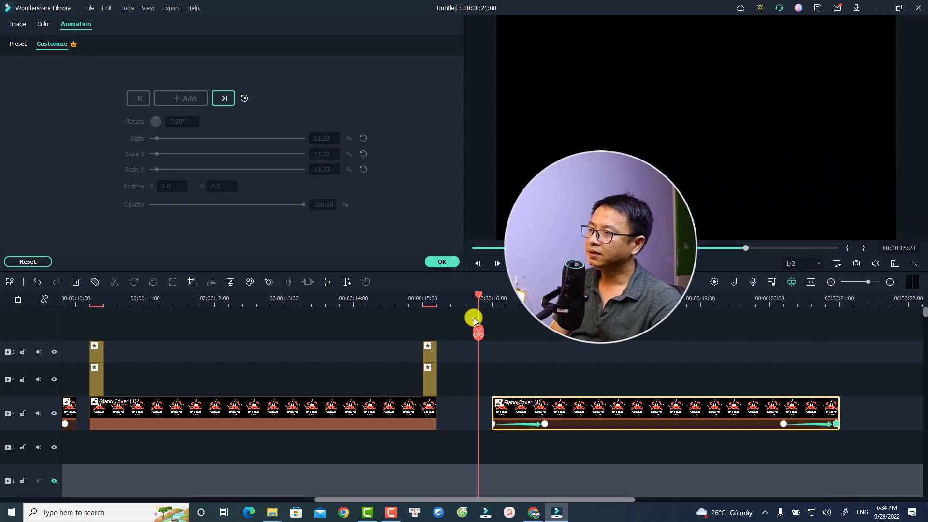
key("space")
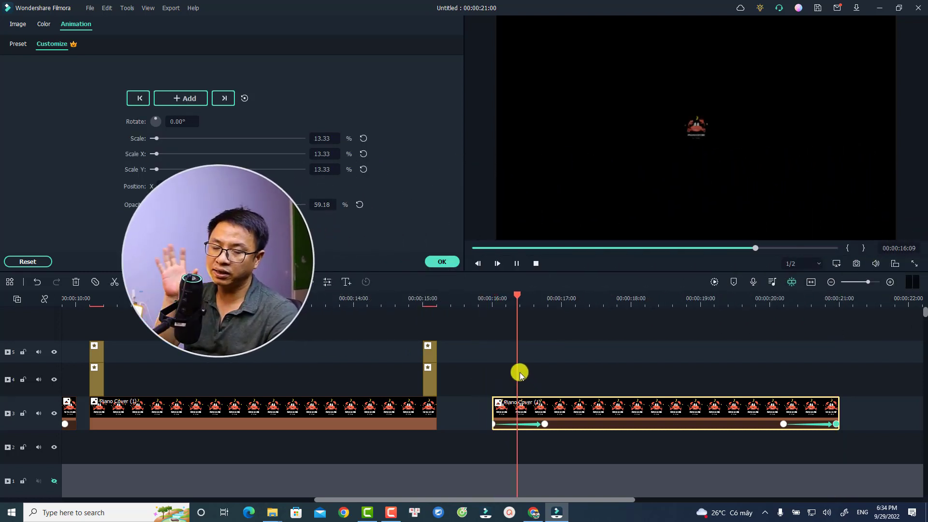